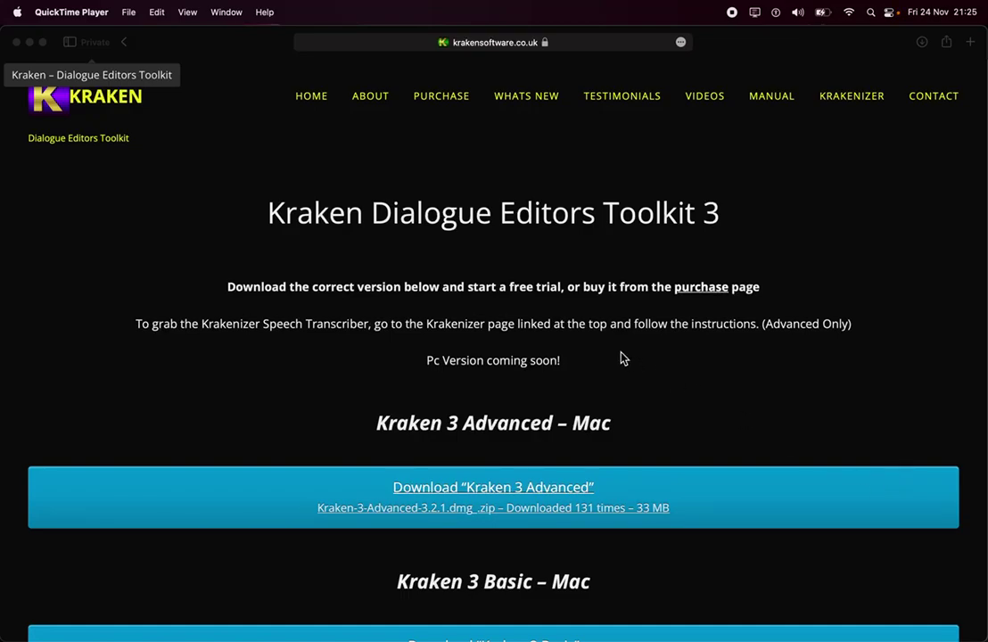
- Open the Krakenizer page on krakensoftware.co.uk and scroll through its Speech Model Downloads list
scroll(625, 359, down, 2)
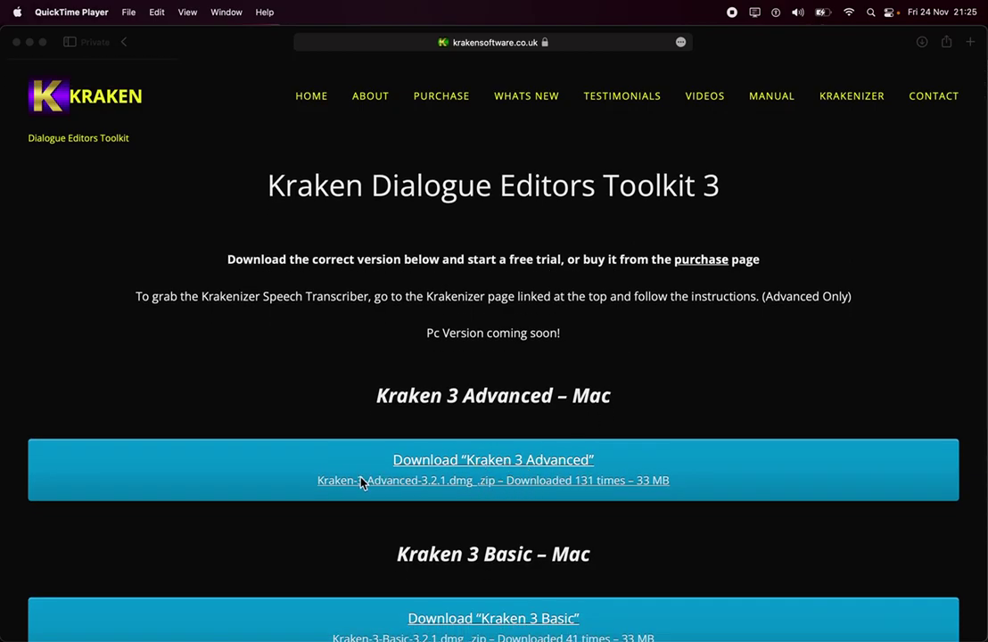
scroll(531, 405, up, 2)
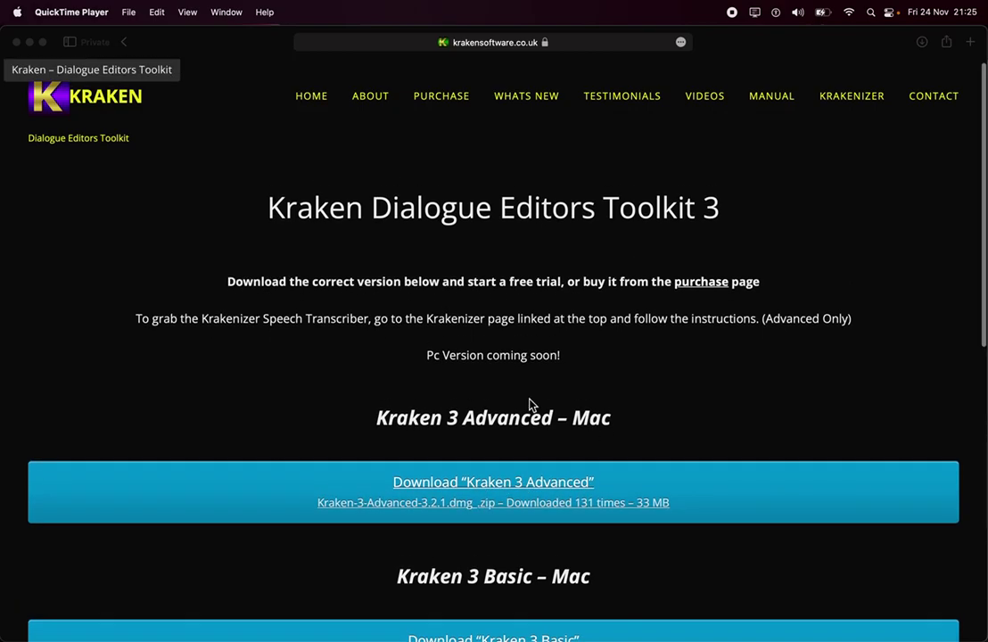
click(856, 101)
click(845, 102)
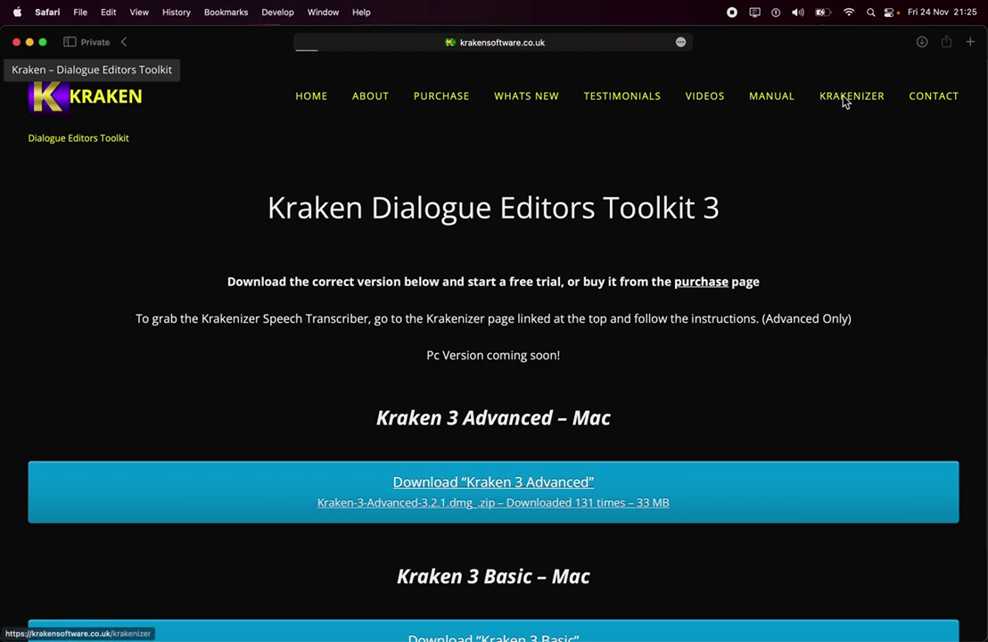
scroll(270, 437, down, 2)
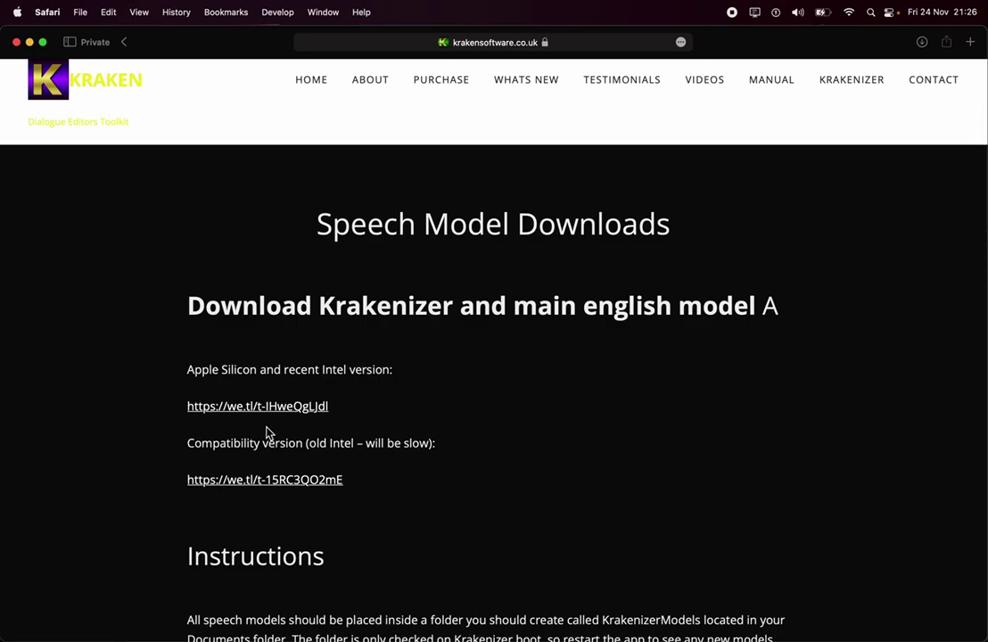
scroll(349, 437, down, 4)
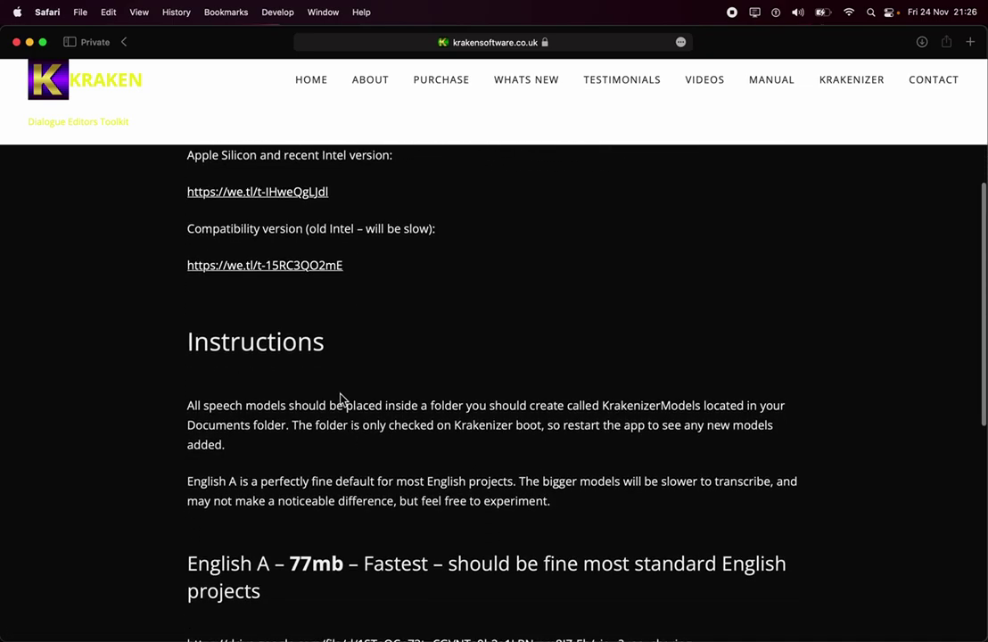
scroll(309, 499, up, 5)
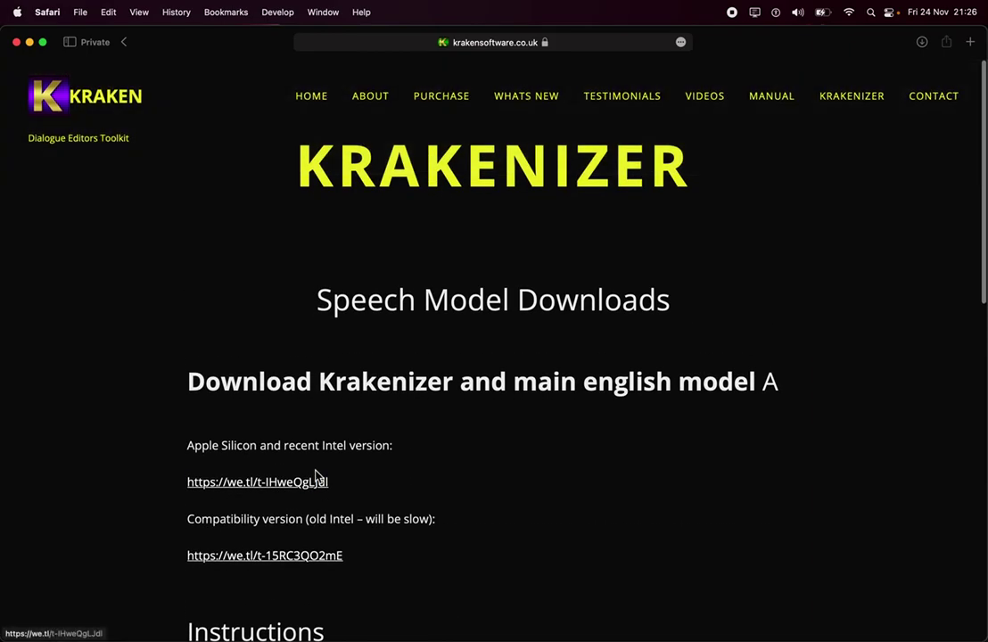
key(super+Tab)
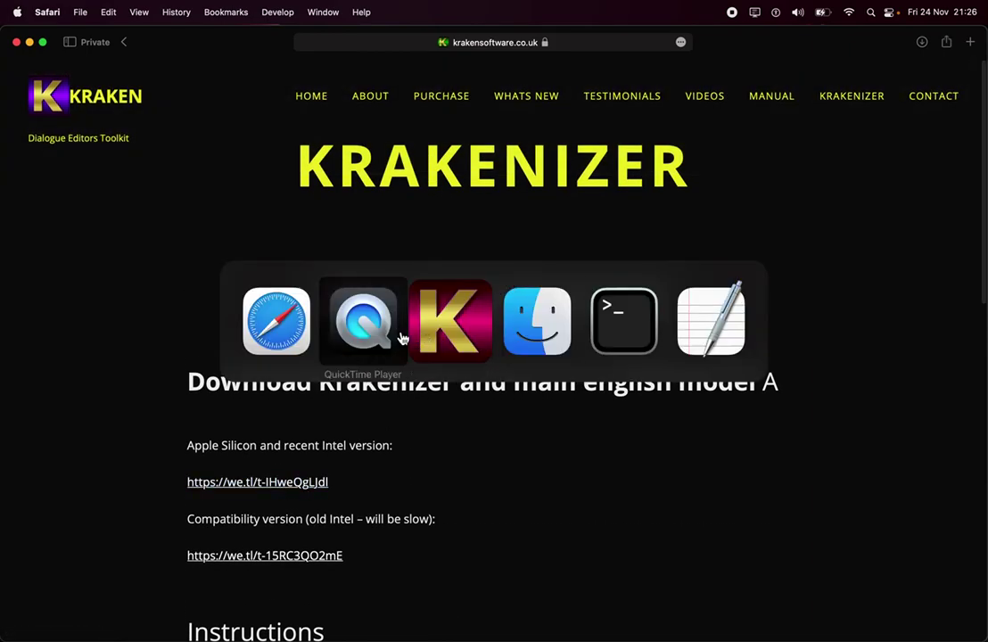
- Unzip the downloaded Krakenizer archive and the Krakenizer.zip inside it, then select KrakenizerModelA_English.bin
click(536, 338)
double_click(285, 136)
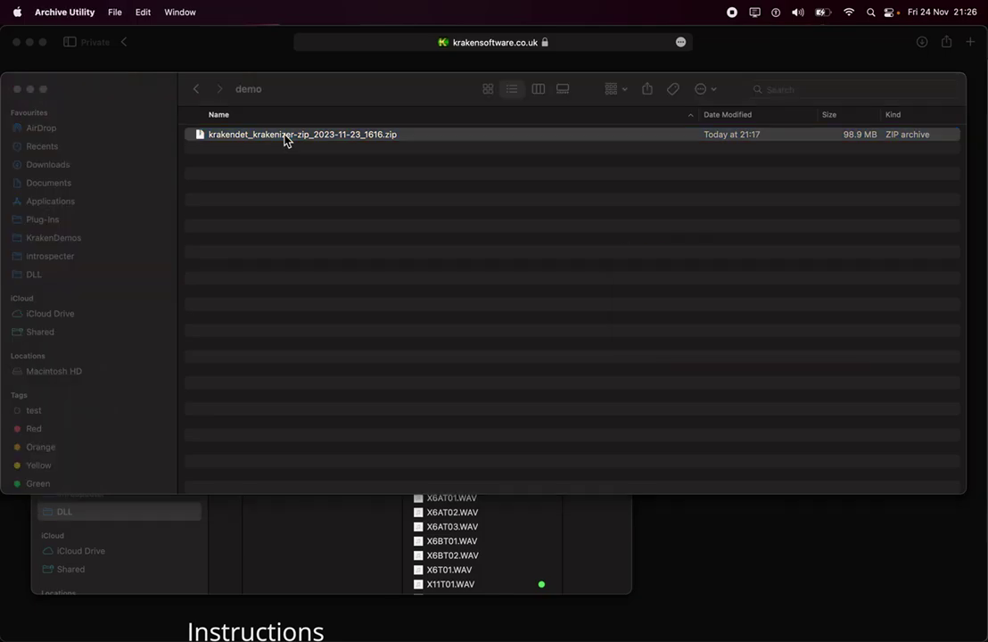
click(191, 135)
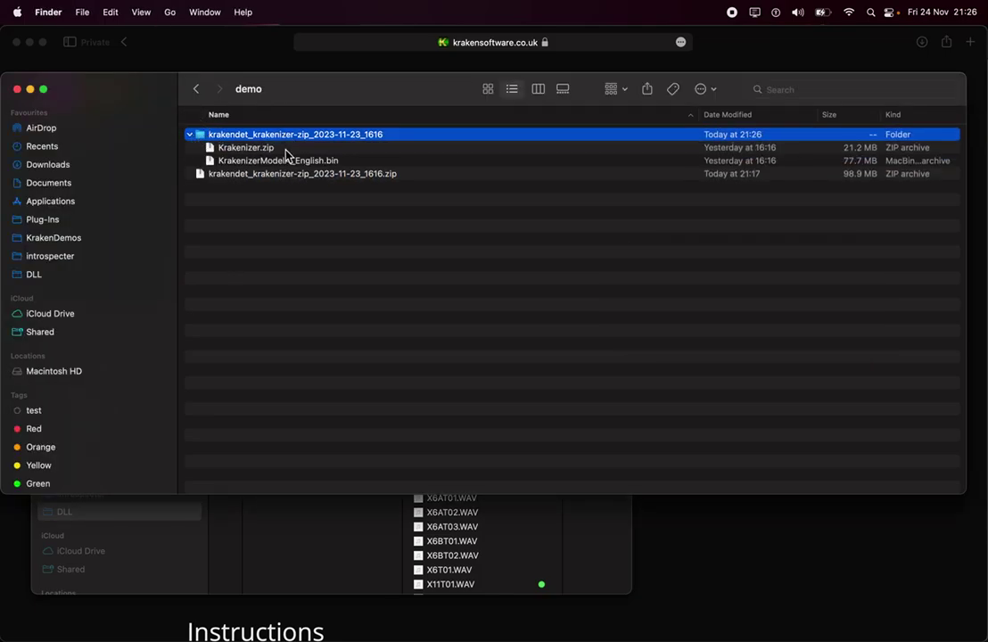
double_click(254, 149)
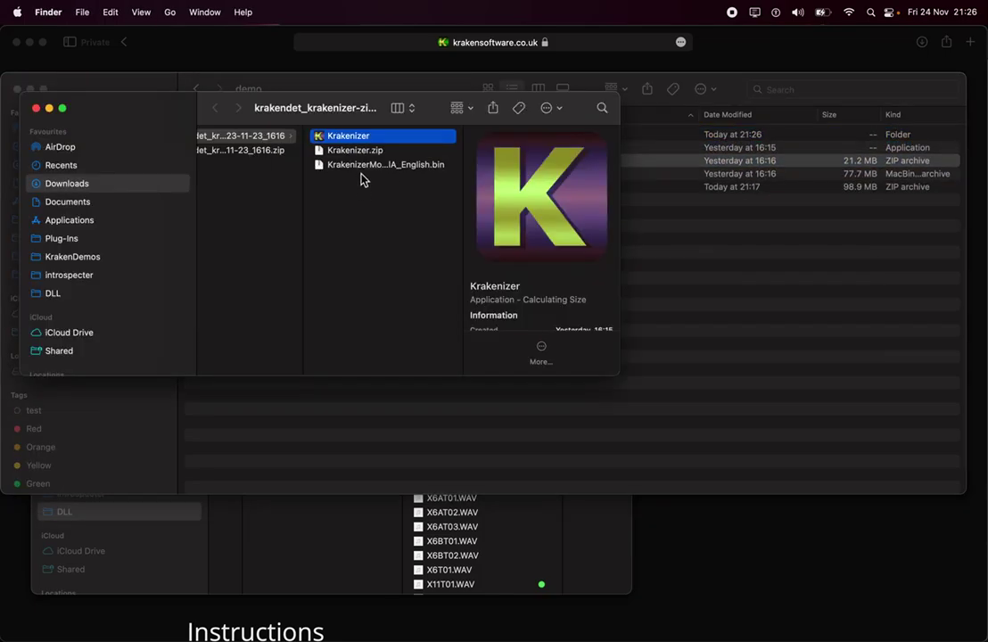
click(36, 108)
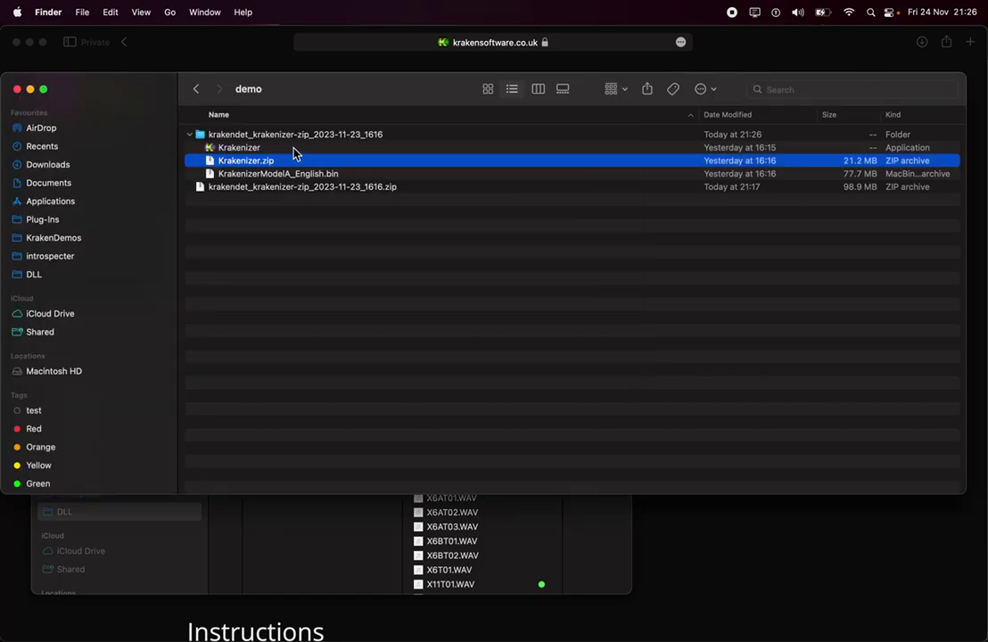
click(283, 176)
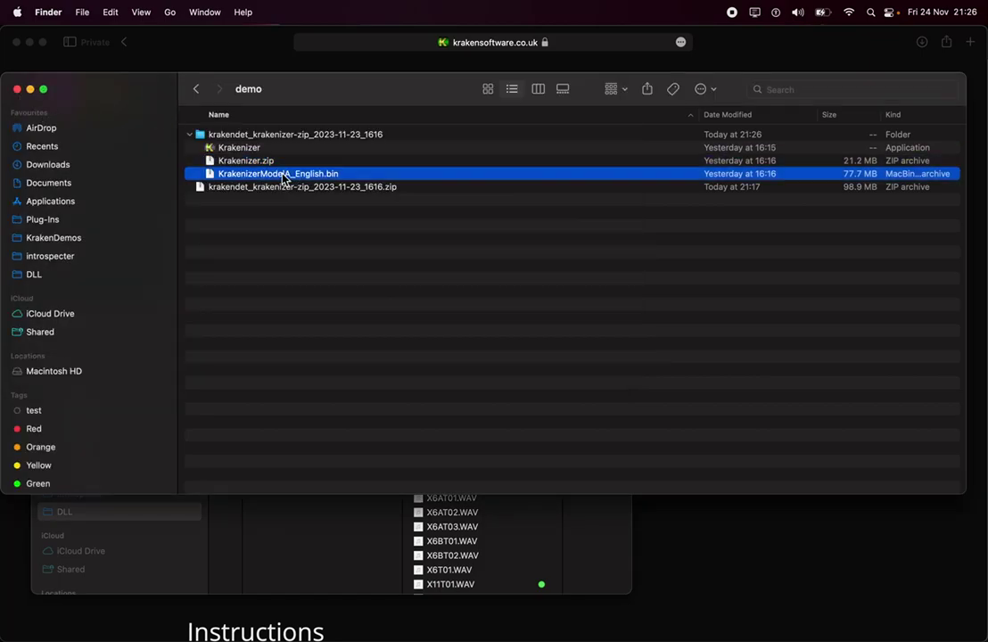
- Create a new folder named KrakenizerModels in the demo folder
right_click(275, 238)
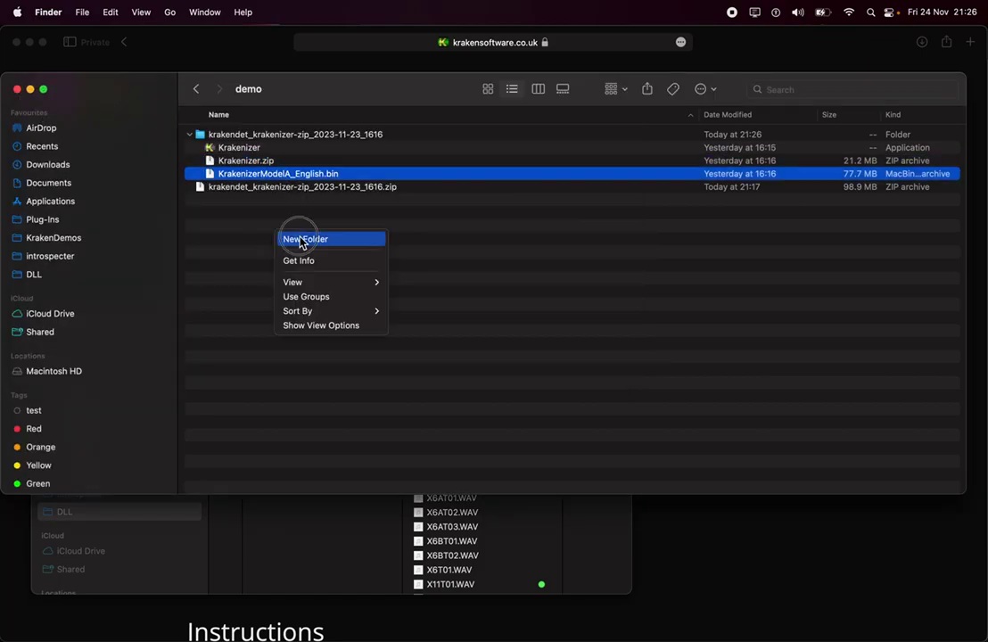
click(300, 239)
text(Kraken)
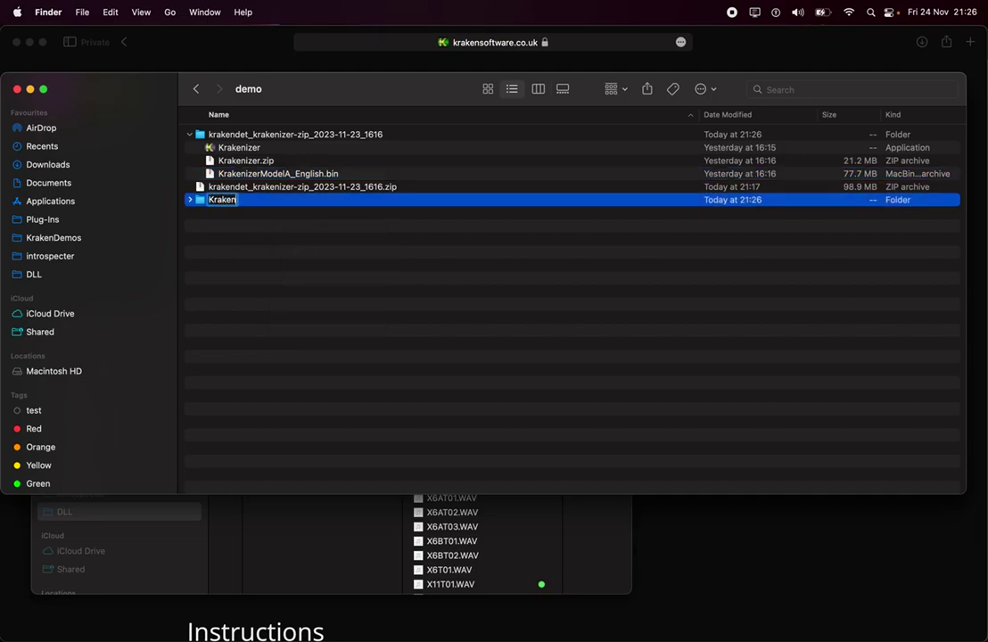
text(izerModels)
key(Return)
- Move the krakendet_krakenizer-zip_2023-11-23_1616.zip download into KrakenizerModels and check its contents
drag(312, 191, 279, 263)
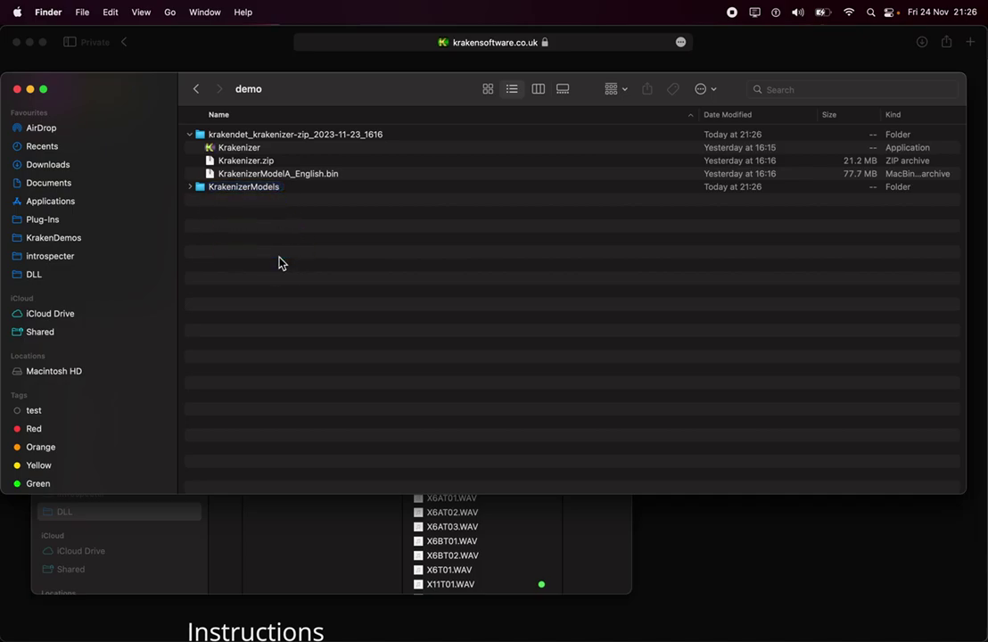
click(192, 187)
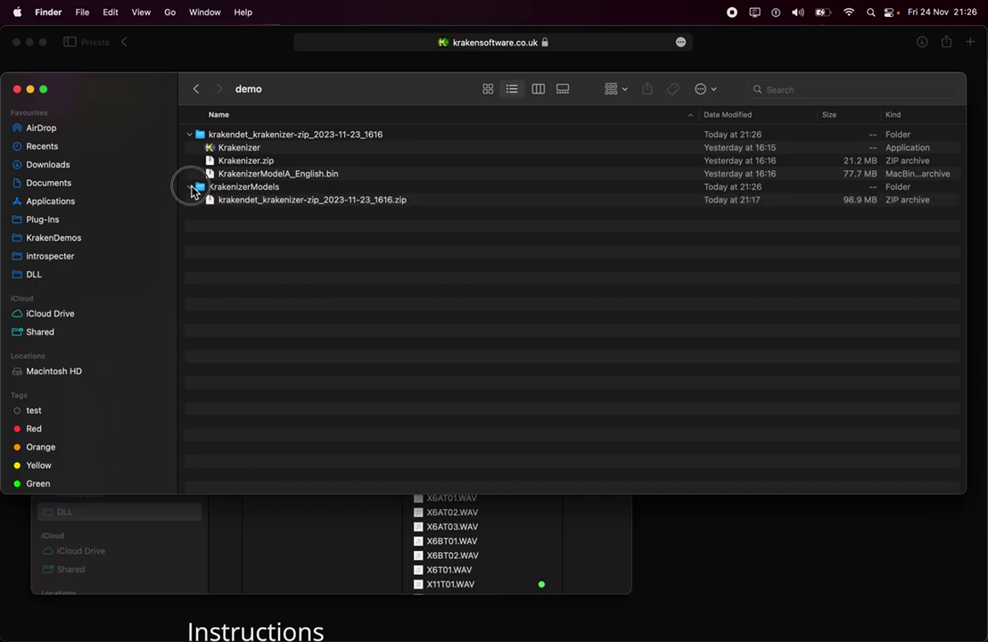
click(190, 187)
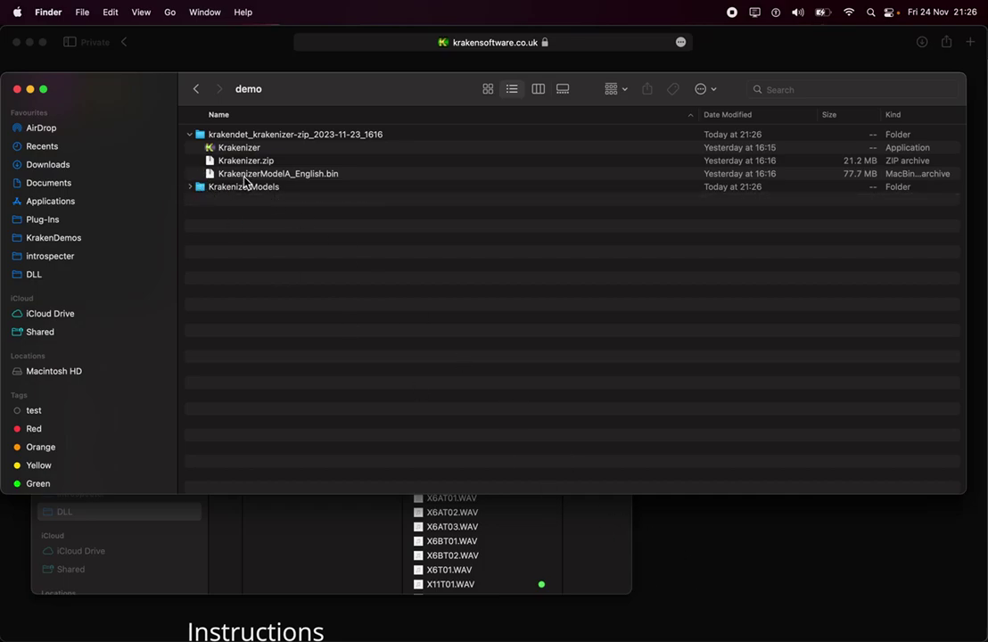
click(280, 175)
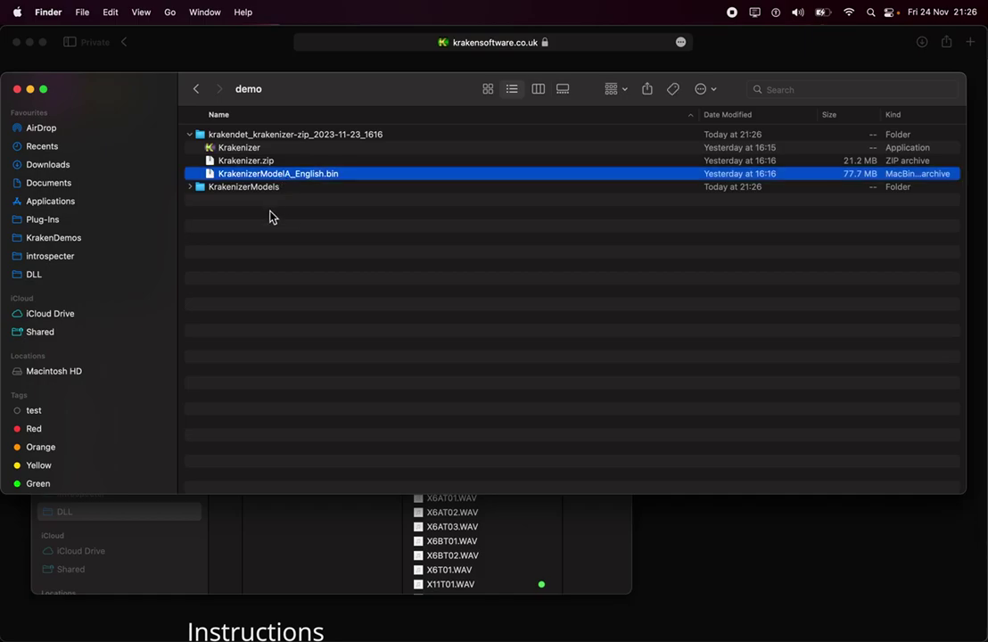
- Launch Krakenizer past the unverified-developer security warning
double_click(240, 149)
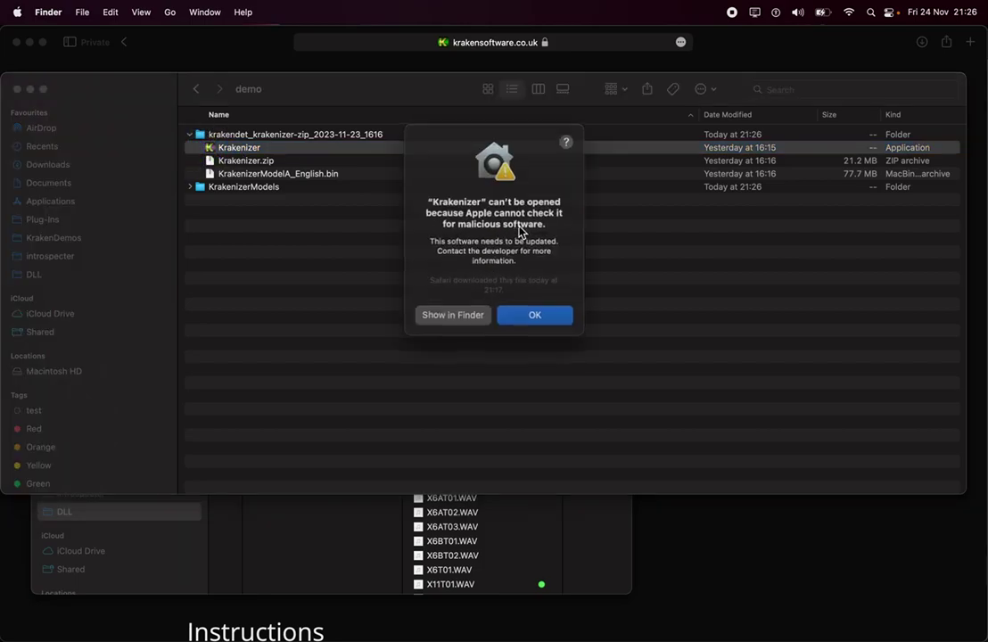
click(523, 311)
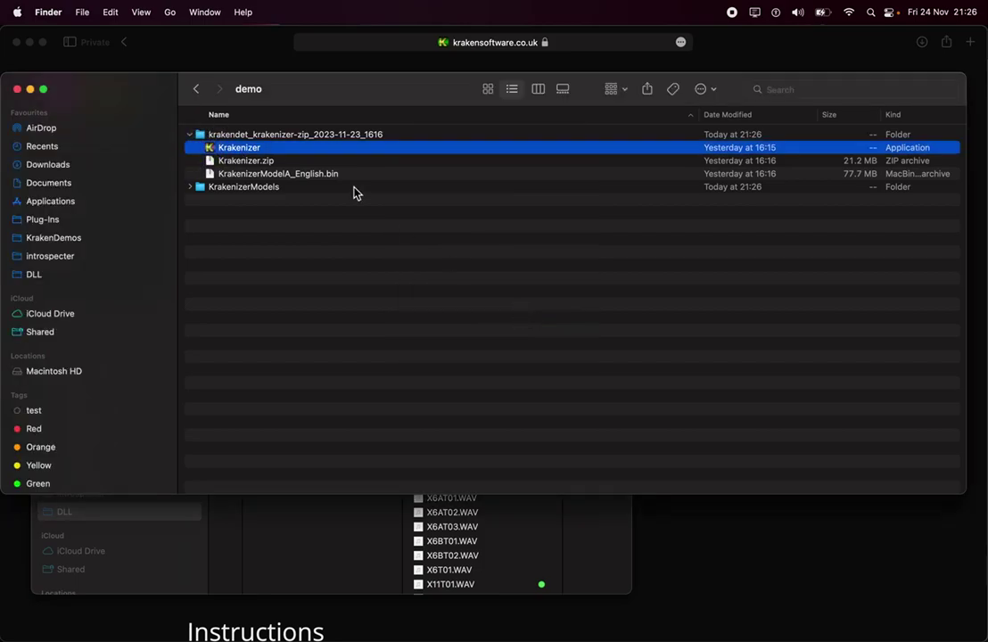
right_click(262, 149)
click(303, 154)
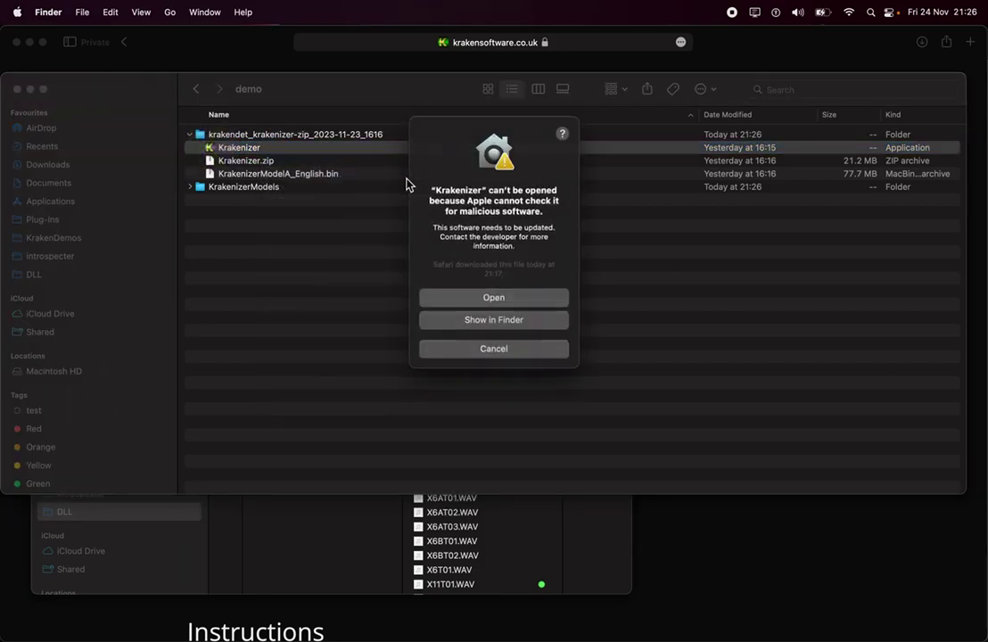
click(510, 298)
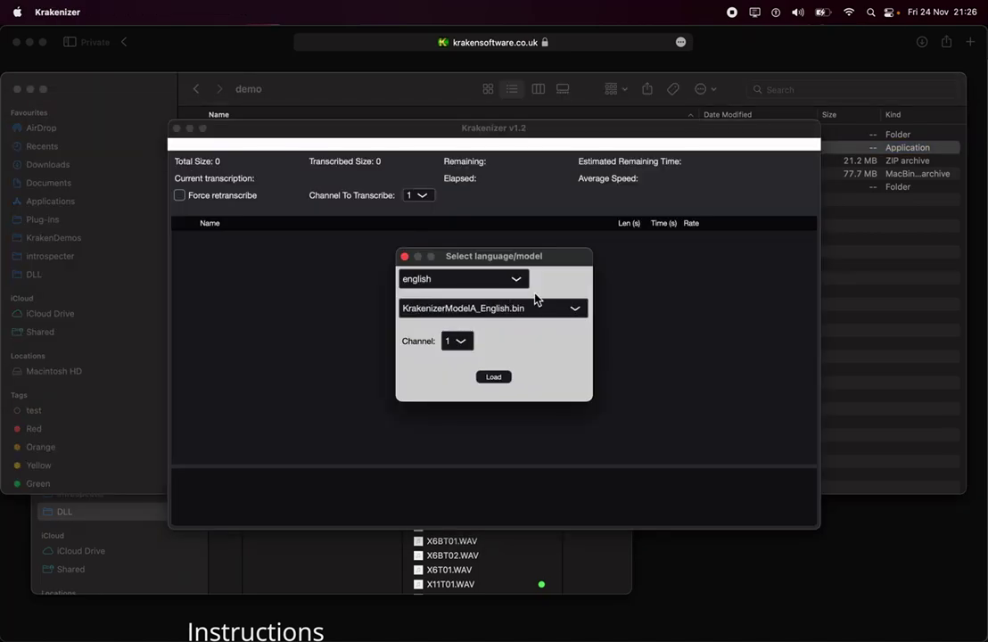
- Load the english KrakenizerModelA_English.bin speech model
click(504, 310)
click(546, 312)
click(494, 377)
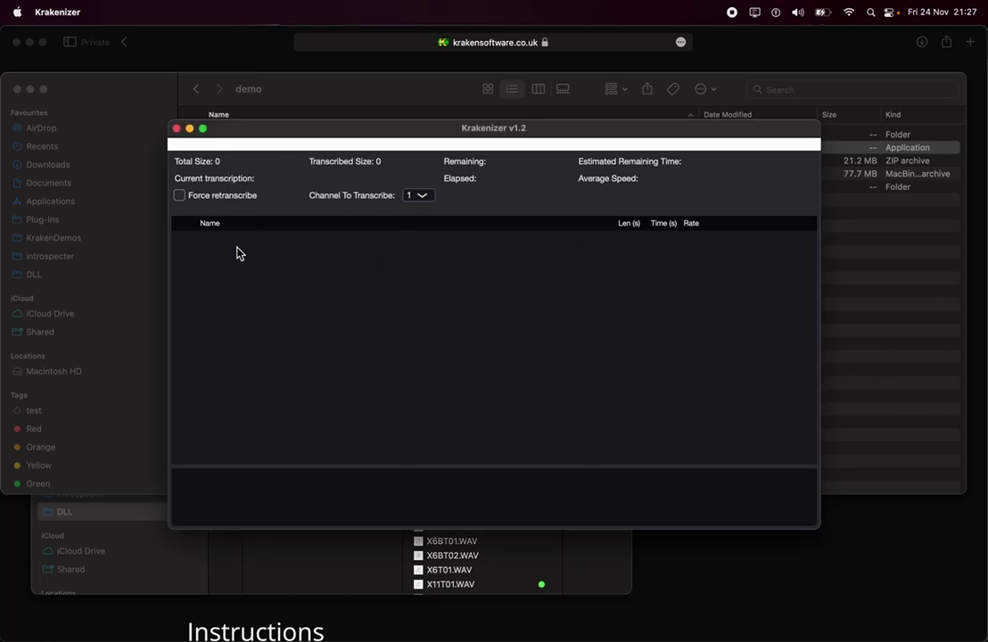
- Browse Finder through DLL > RUSHES > kung fu 211 Orig Sound Rolls to the KF2_211_SR10 folder
key(super+Tab)
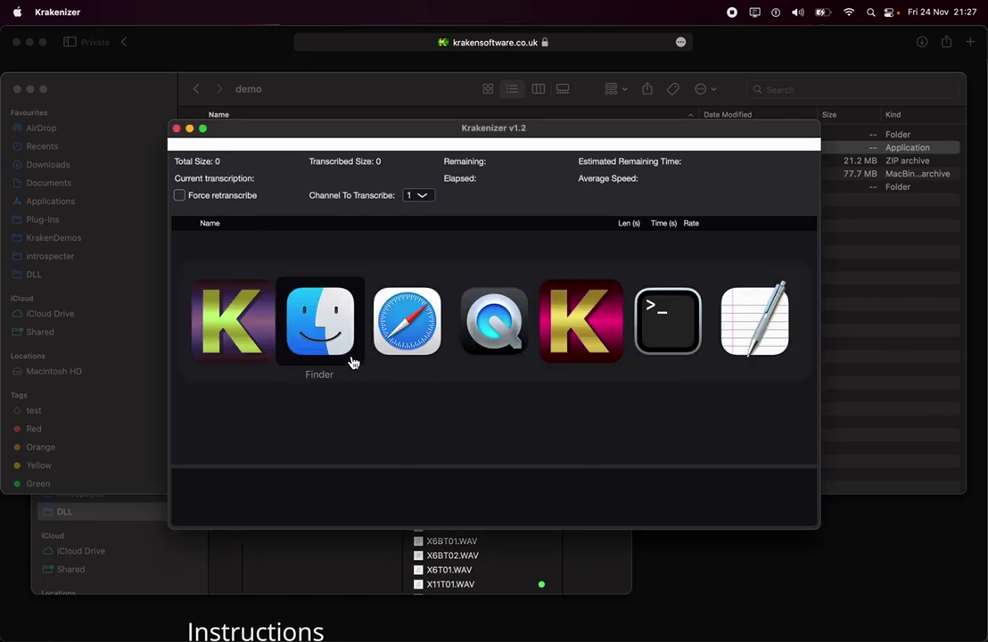
click(43, 274)
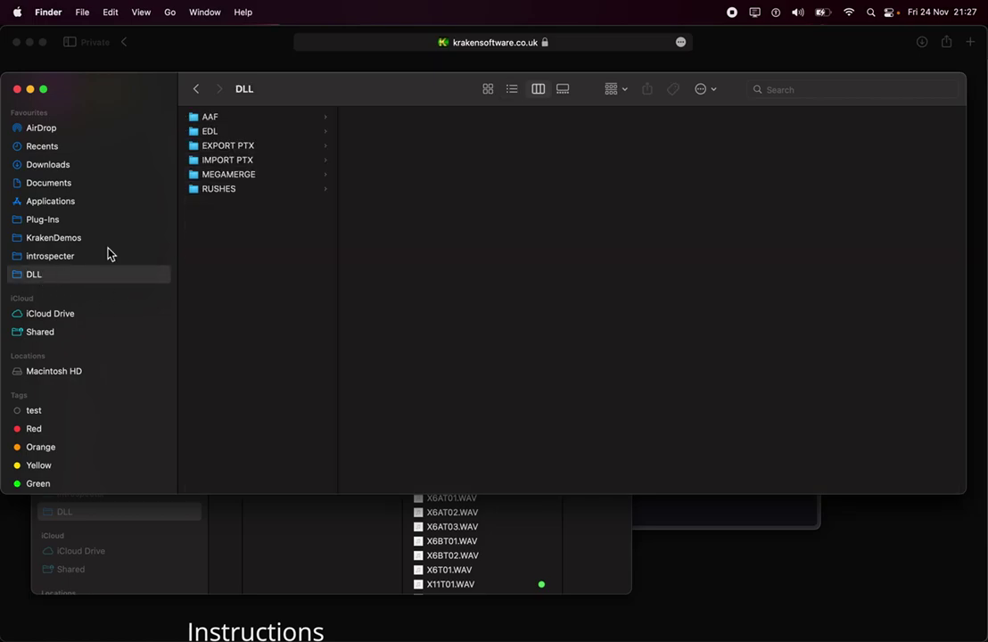
click(229, 190)
click(408, 119)
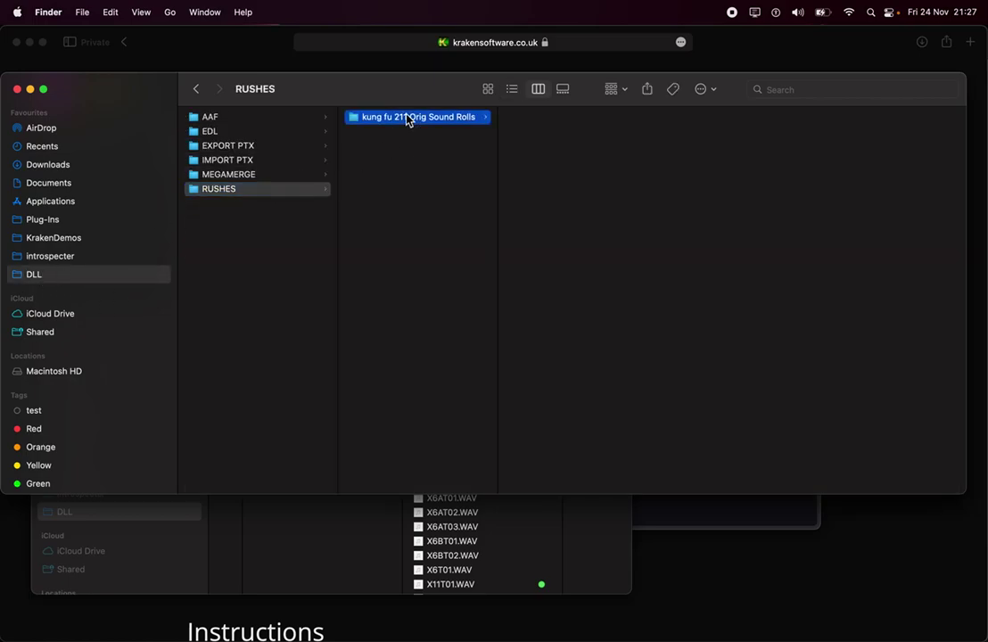
click(563, 119)
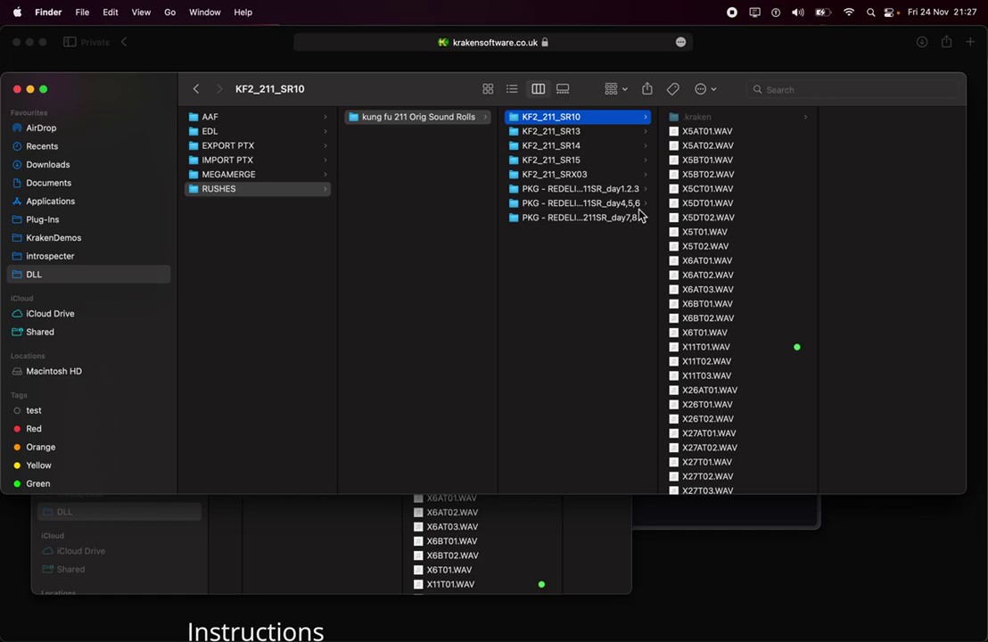
- Drop the KF2_211_SR10 folder onto Krakenizer to start transcribing its WAV takes
key(super+Tab)
drag(571, 119, 403, 316)
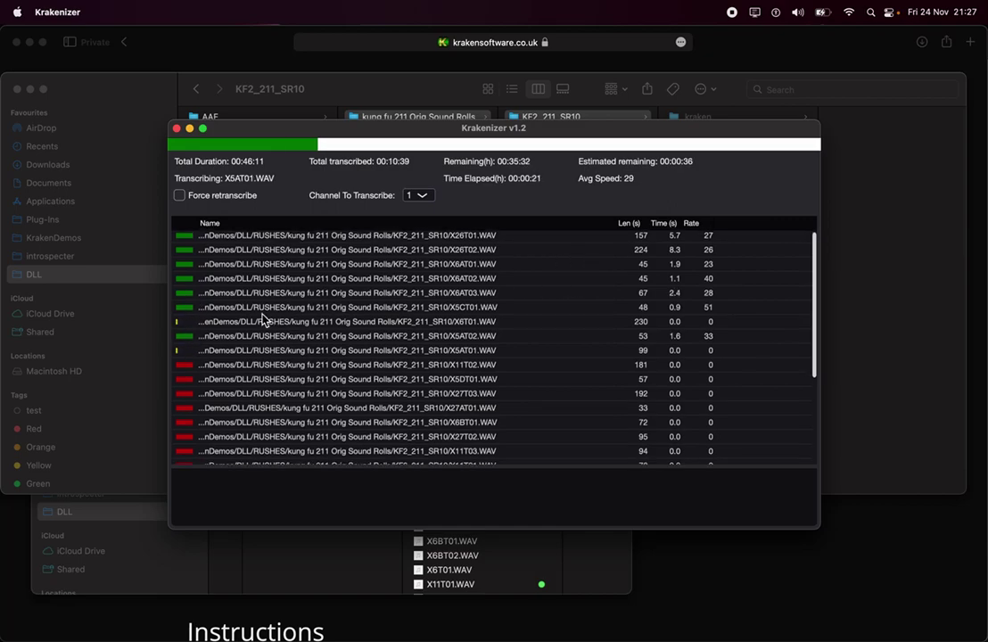
click(637, 241)
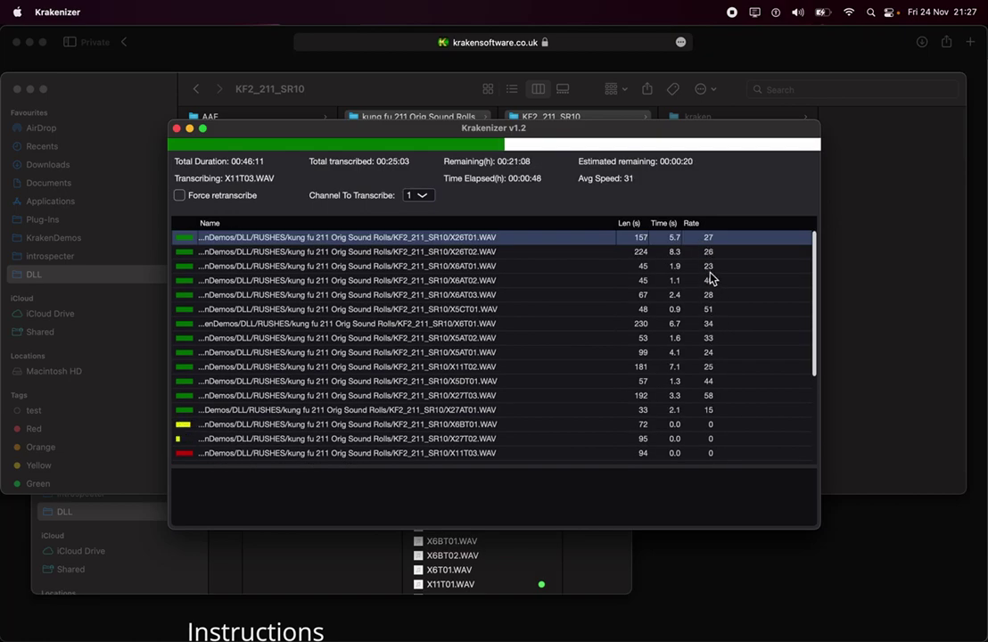
scroll(694, 296, down, 3)
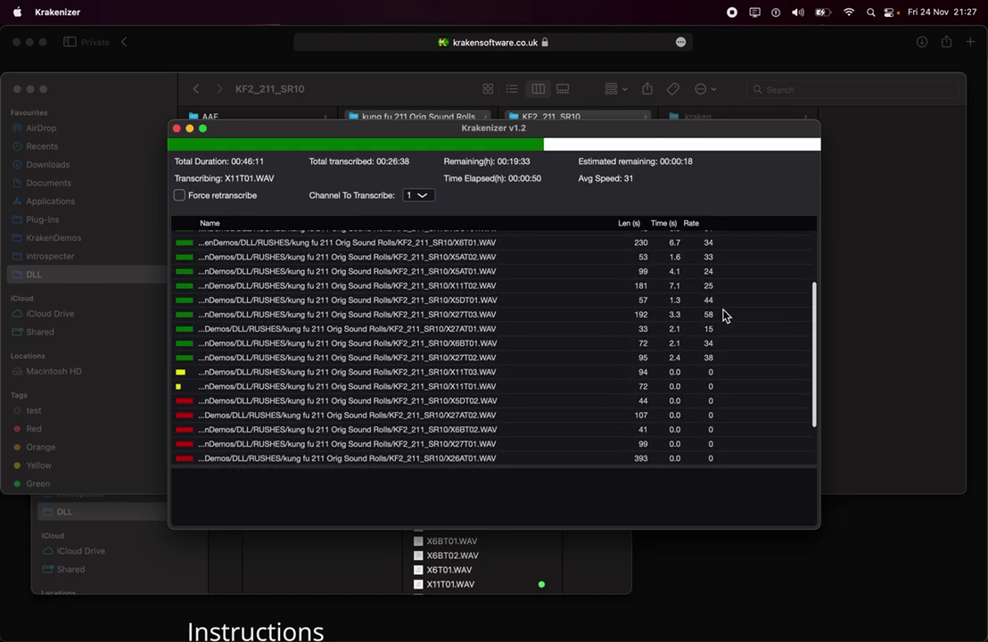
scroll(721, 317, up, 2)
scroll(721, 323, down, 5)
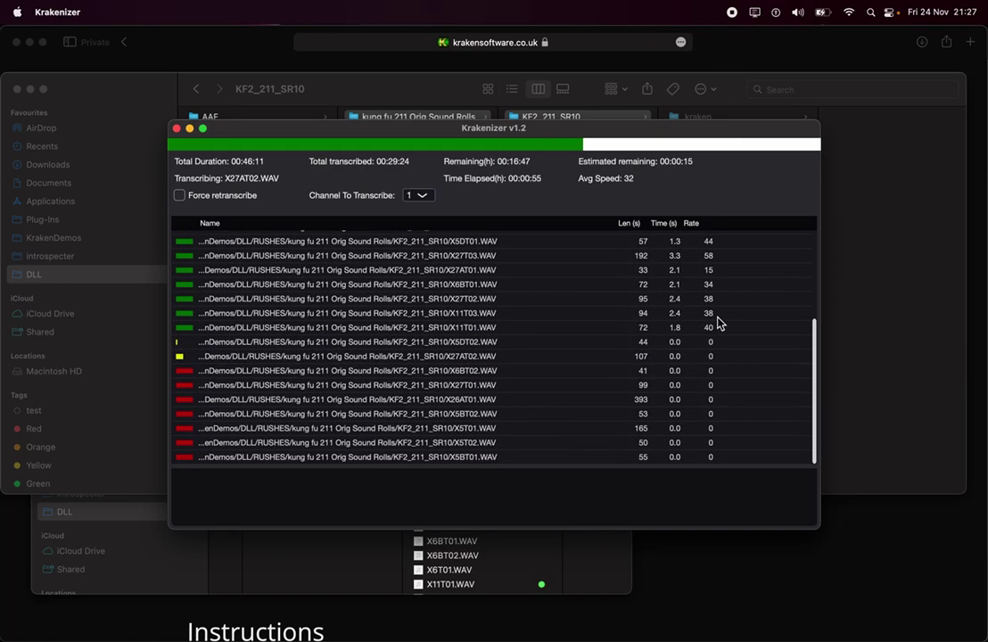
scroll(721, 323, up, 2)
scroll(720, 323, down, 3)
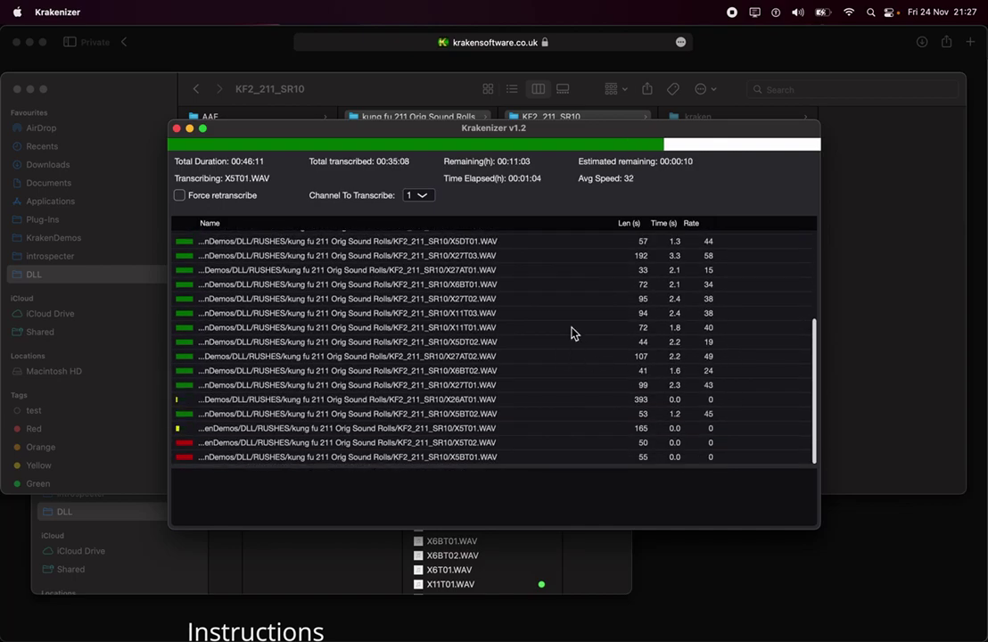
- Keep Channel To Transcribe at 1 and let all 46:11 of audio finish transcribing
click(419, 195)
click(448, 204)
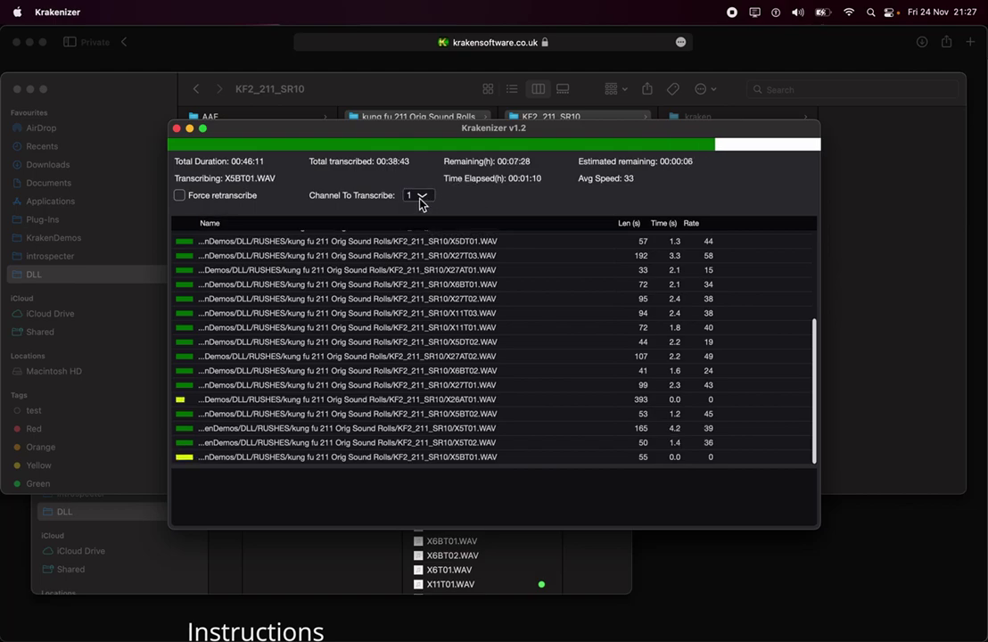
click(422, 202)
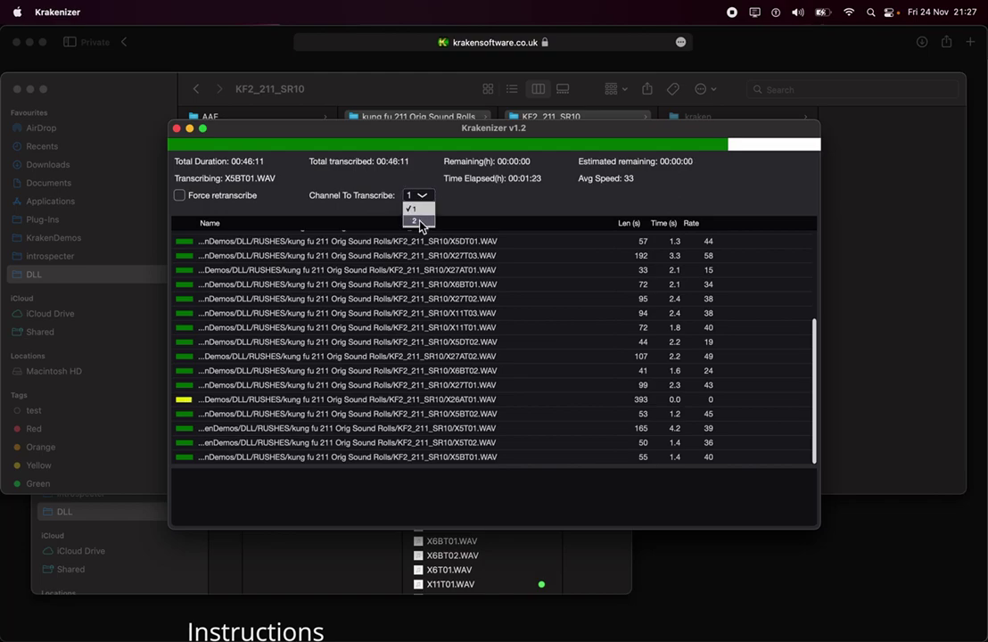
click(481, 207)
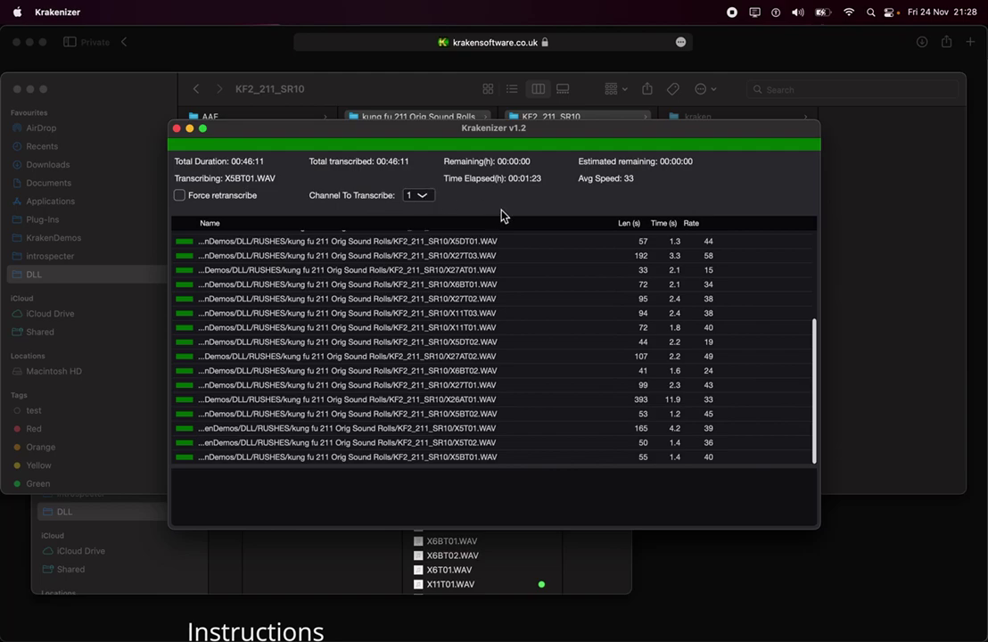
scroll(356, 323, up, 10)
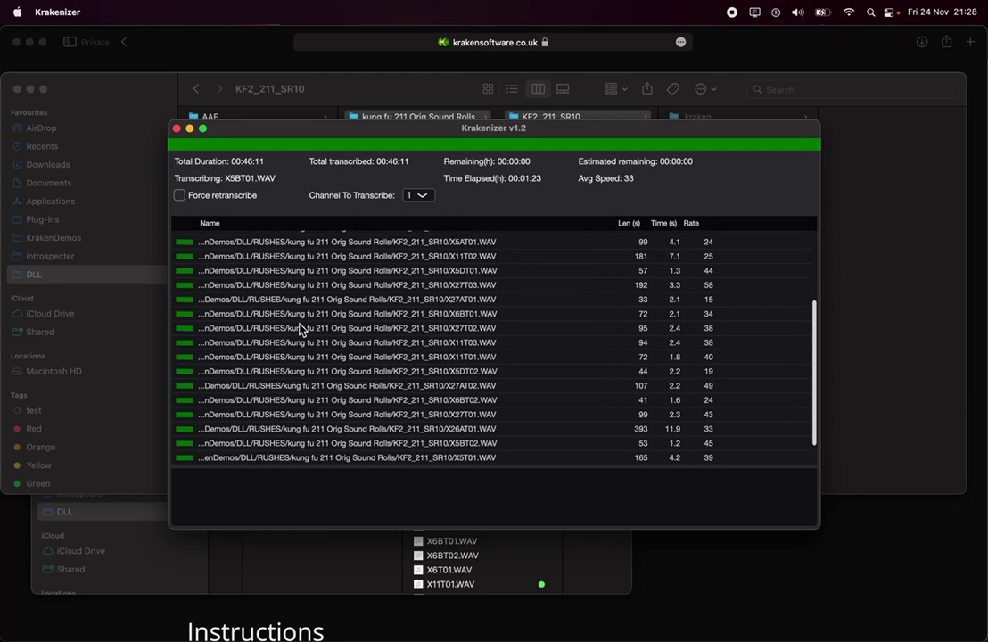
scroll(299, 326, down, 10)
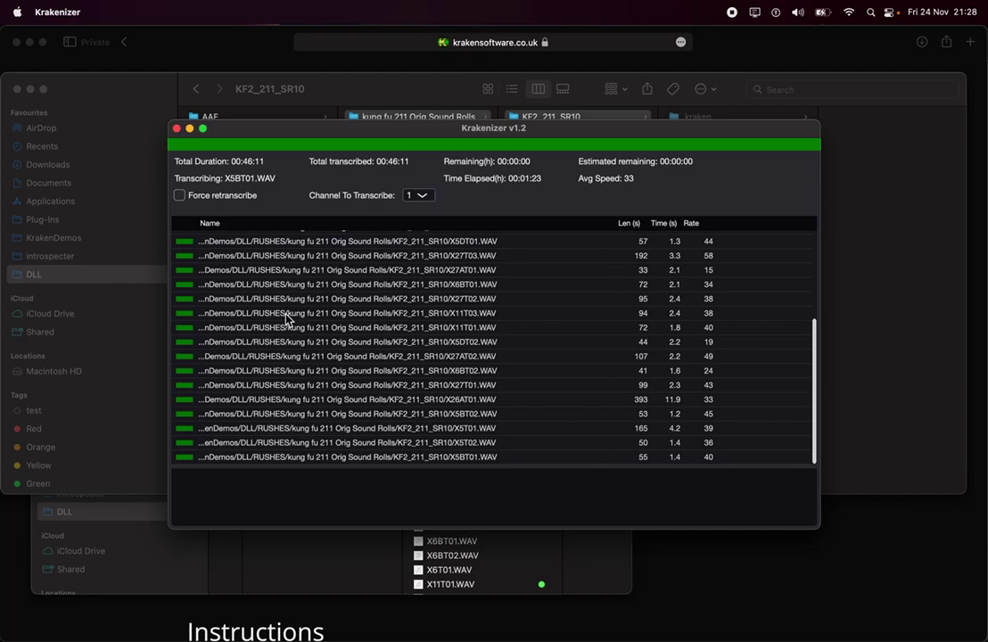
scroll(287, 319, up, 10)
scroll(287, 320, down, 10)
- Drag KF2_211_SR10 onto Kraken's MEDIA zone and add its 26 WAVs as Production Sound
key(super+Tab)
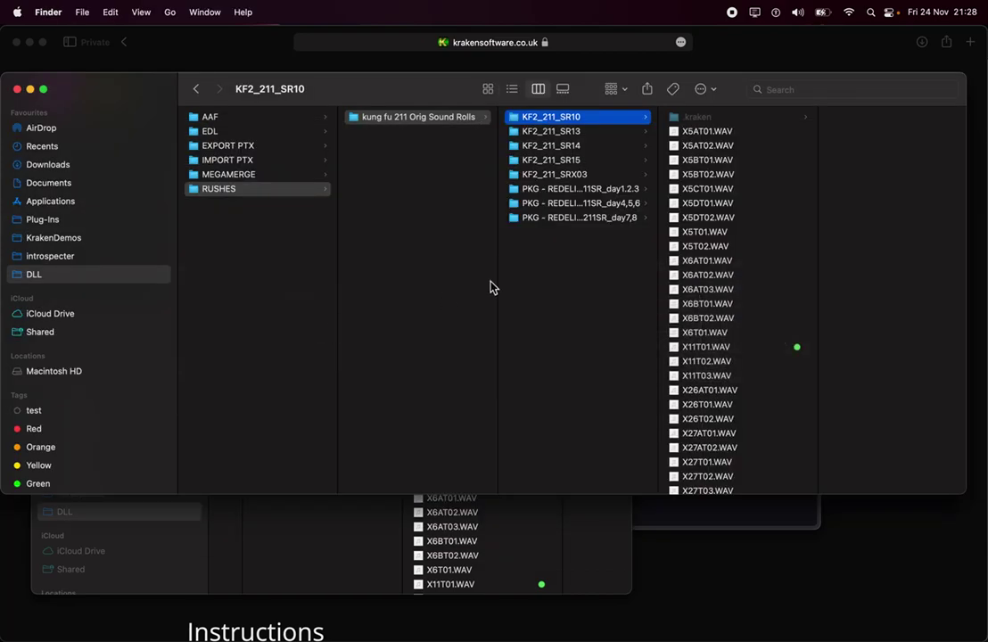
key(super+Tab)
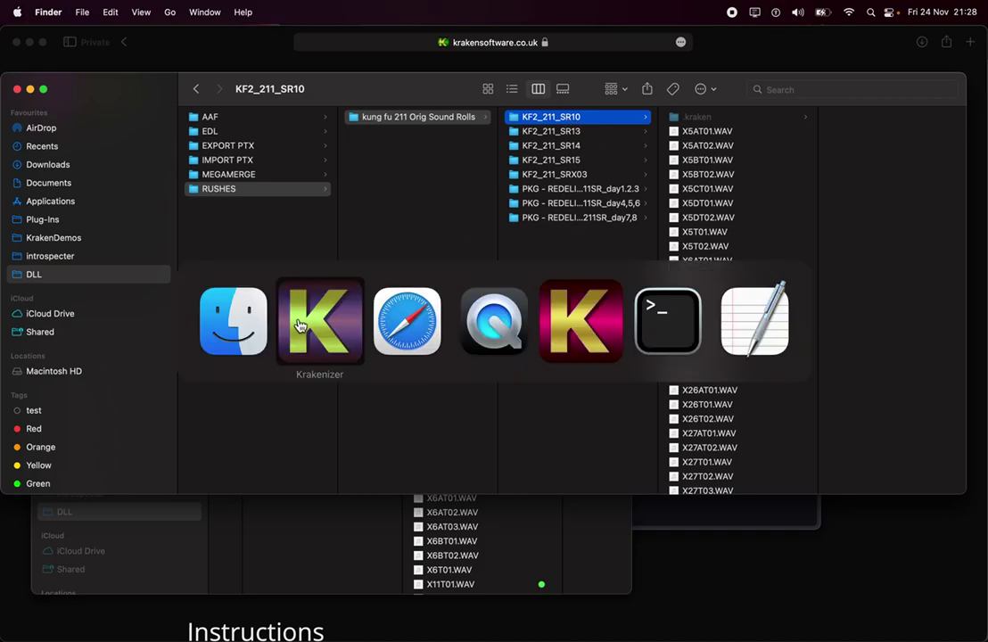
key(super+Tab)
key(super+Tab)
key(super+Tab)
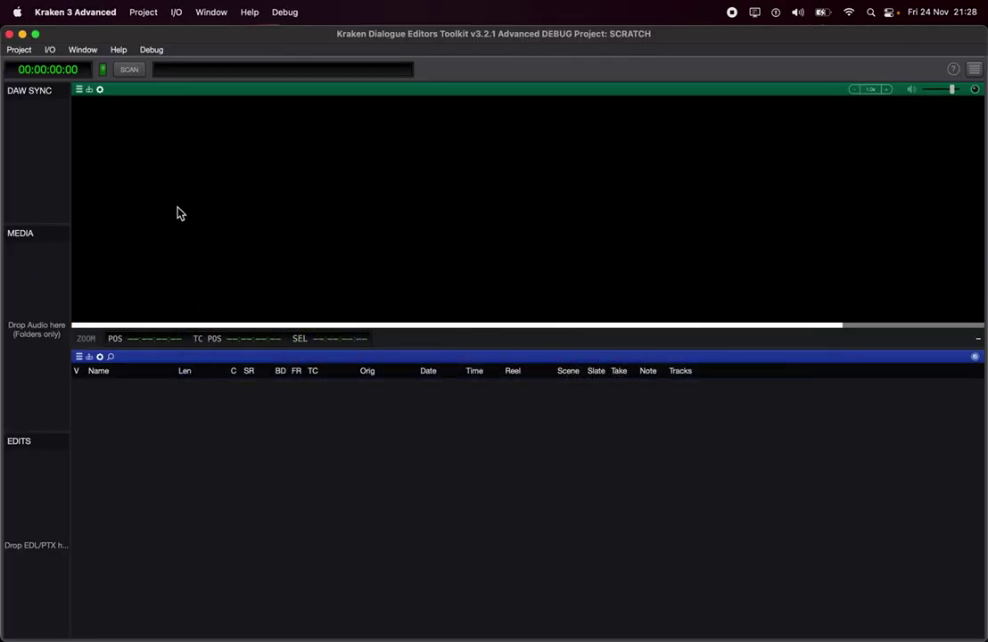
key(super+Tab)
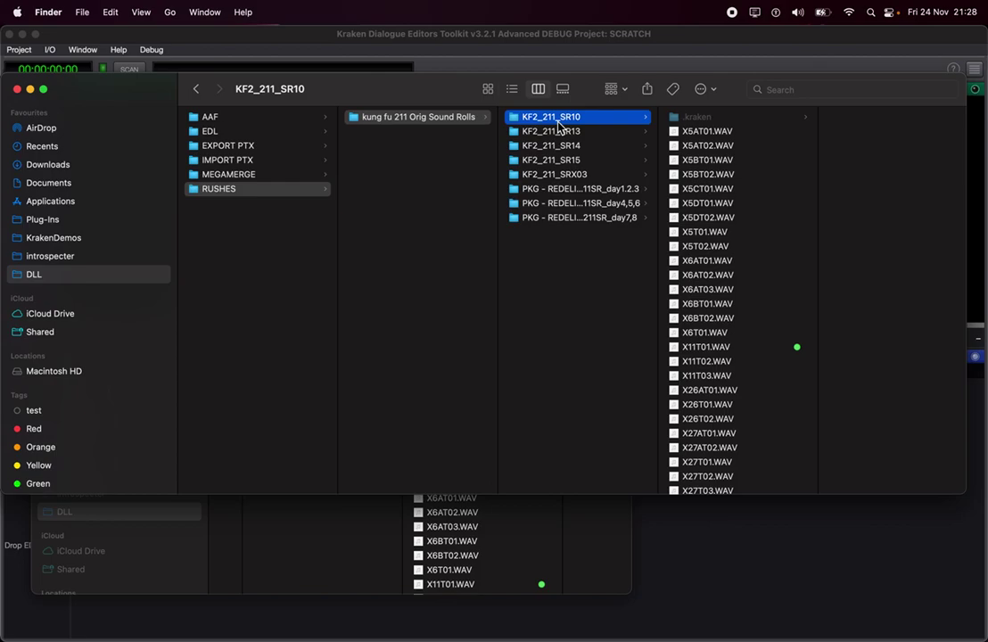
click(554, 118)
drag(555, 118, 36, 325)
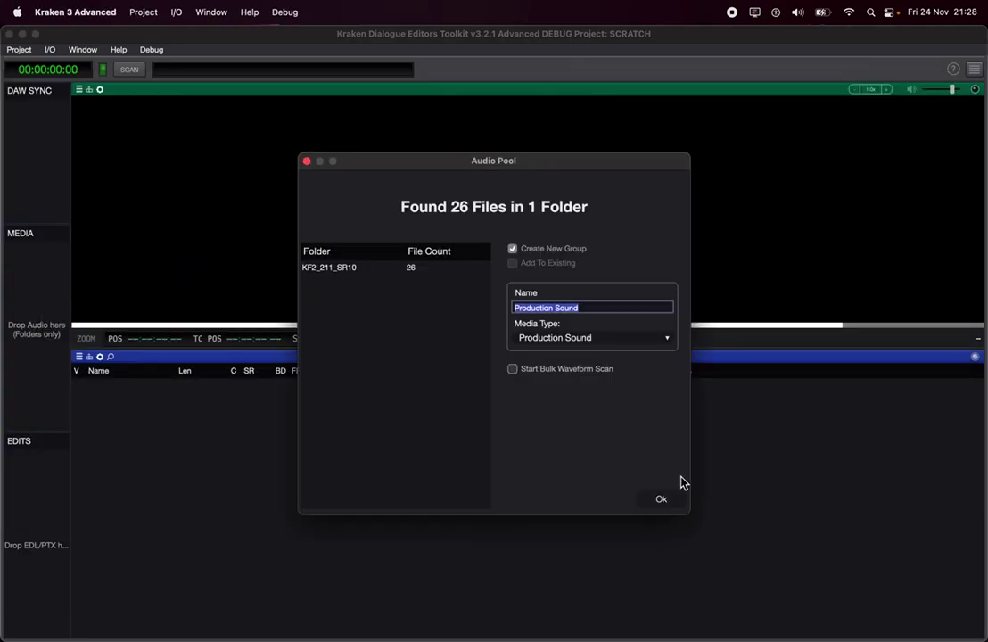
click(664, 501)
scroll(330, 530, down, 1)
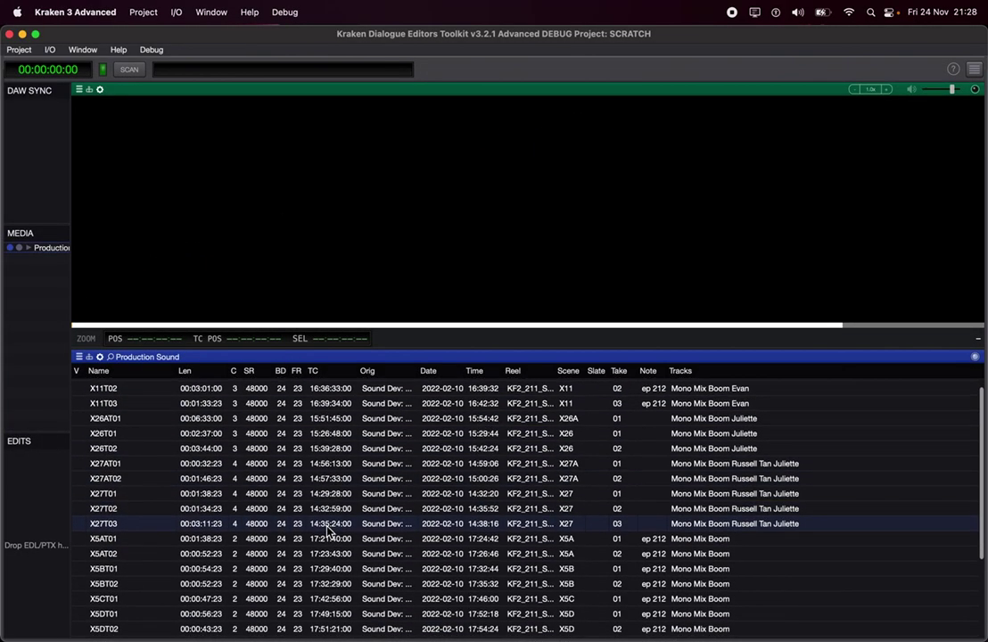
scroll(329, 532, up, 1)
- Load take X27T01 and turn on transcription captions above its waveforms
click(330, 506)
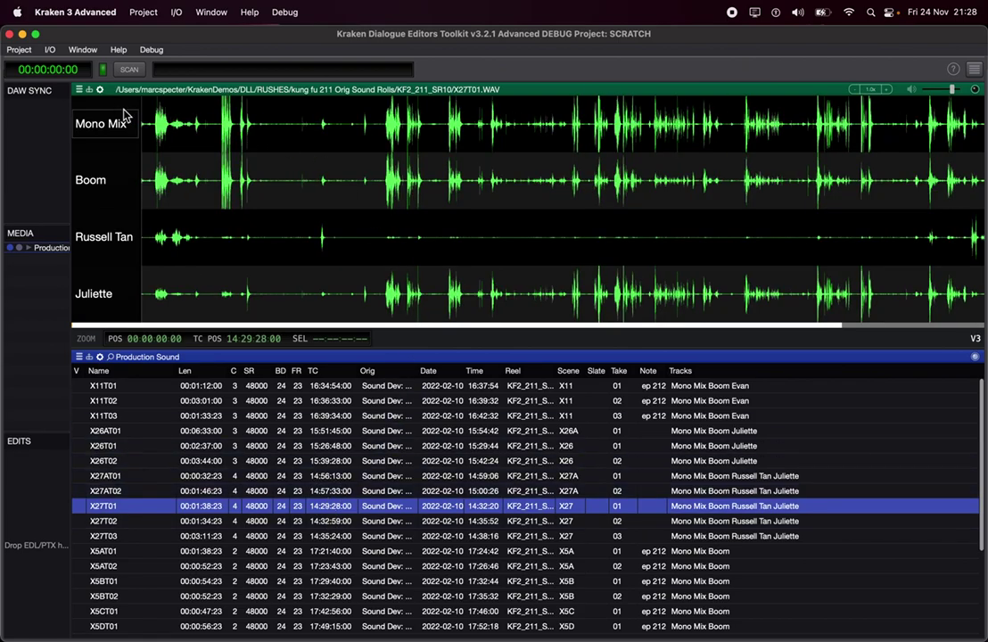
click(90, 89)
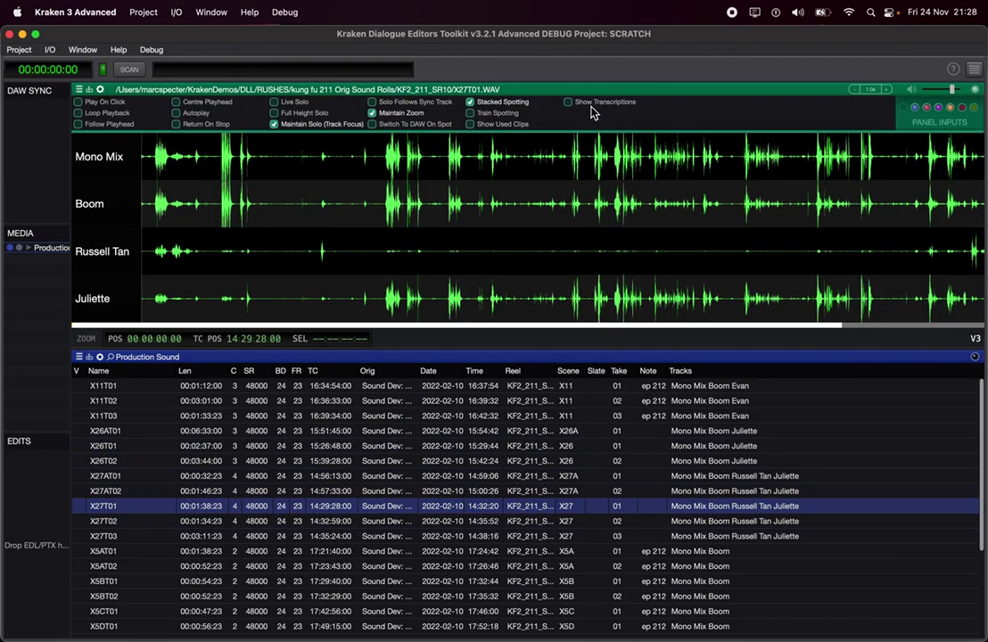
click(570, 102)
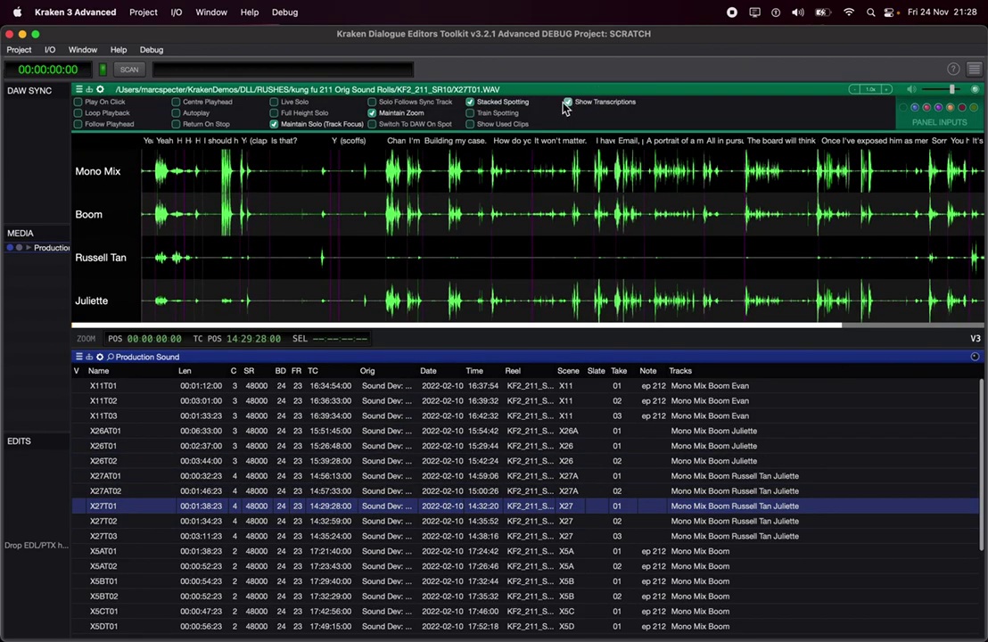
click(101, 91)
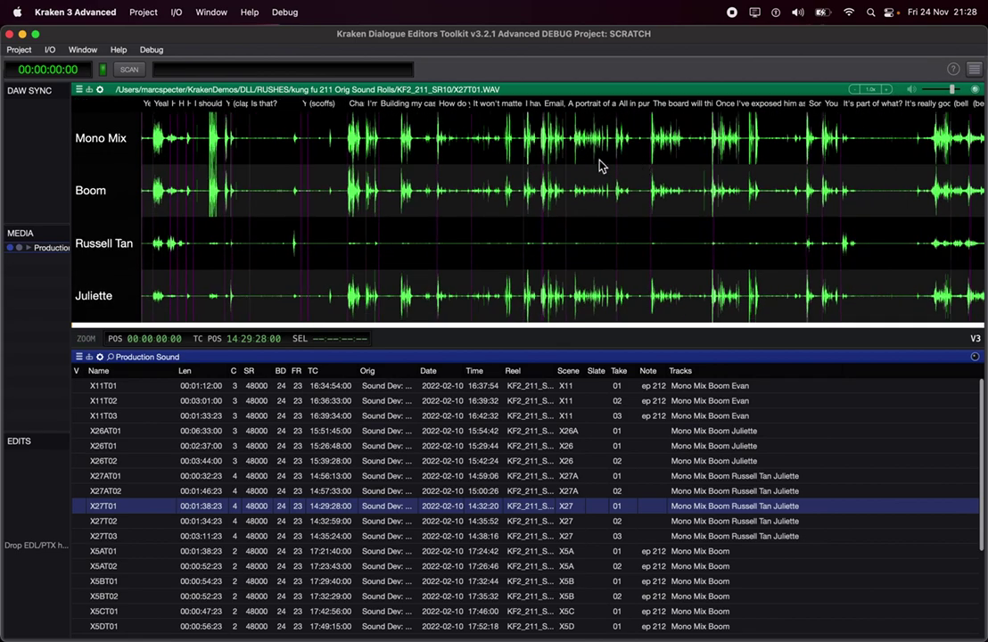
- Play X27T01 briefly, then scroll and zoom out to see the whole take with captions
scroll(601, 165, up, 5)
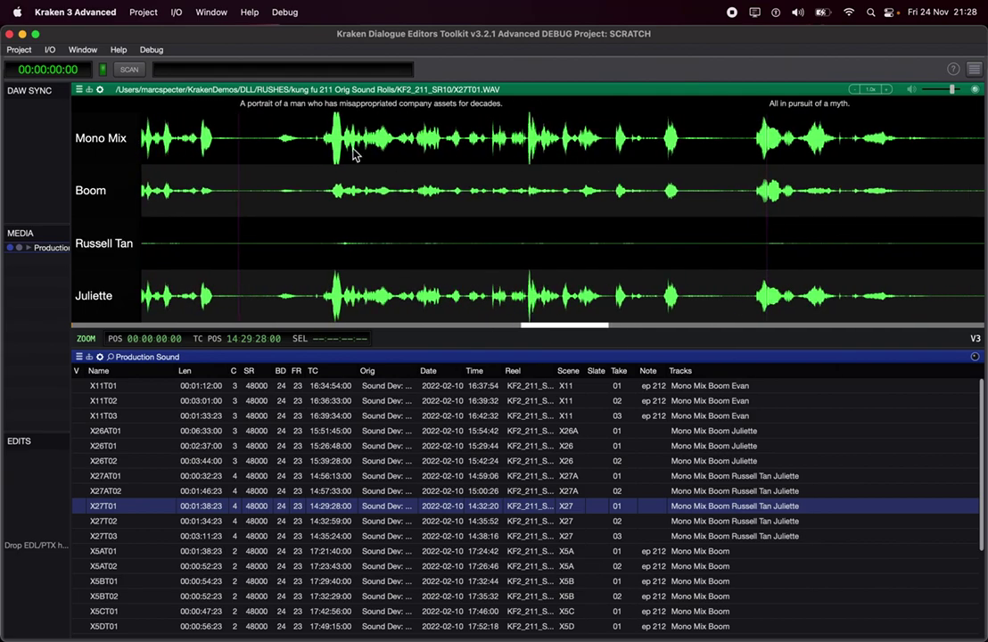
click(320, 148)
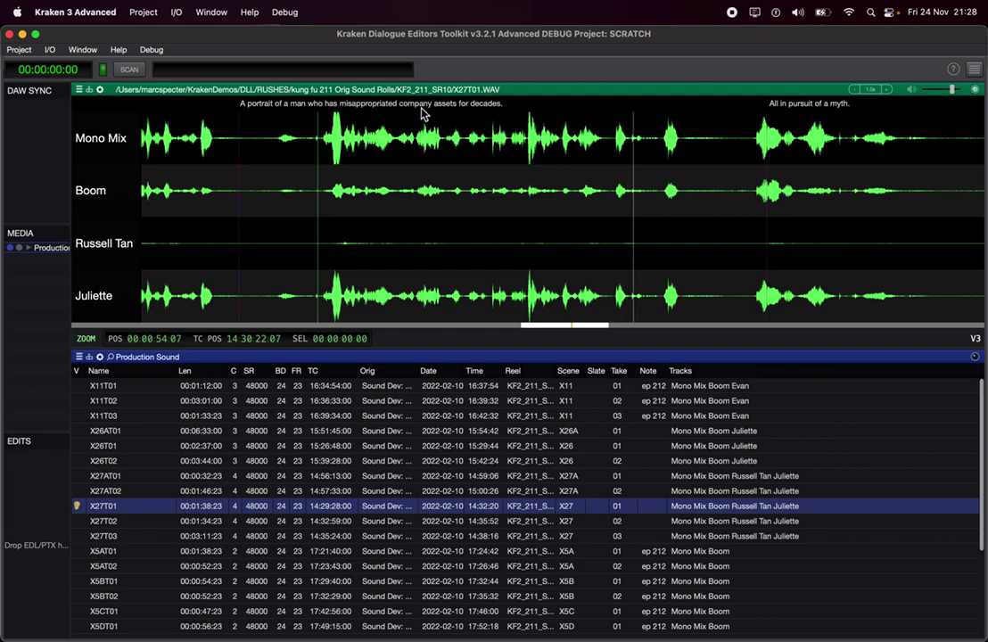
key(space)
scroll(468, 137, right, 10)
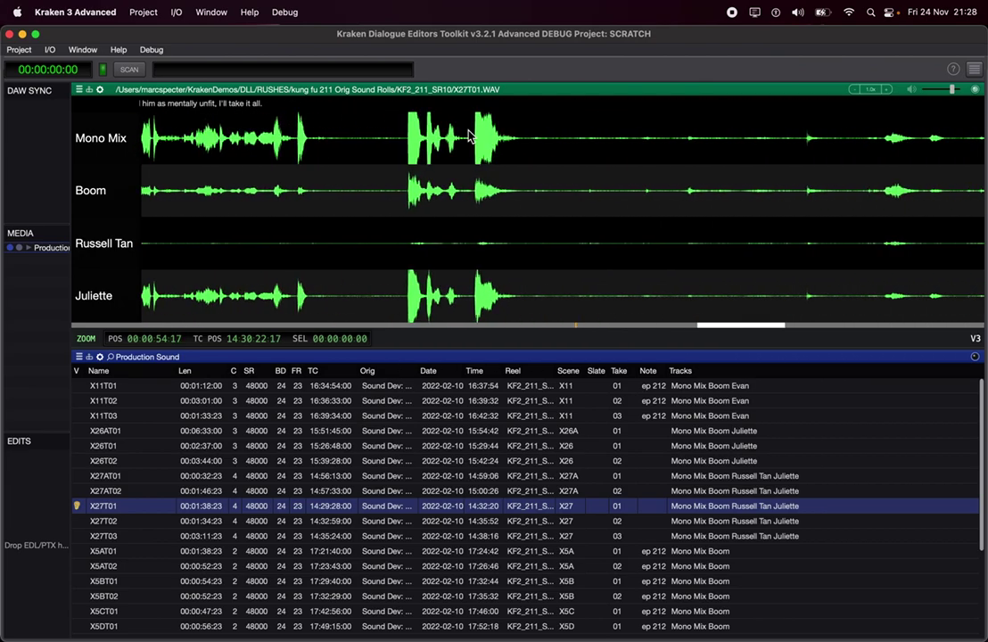
scroll(467, 136, right, 10)
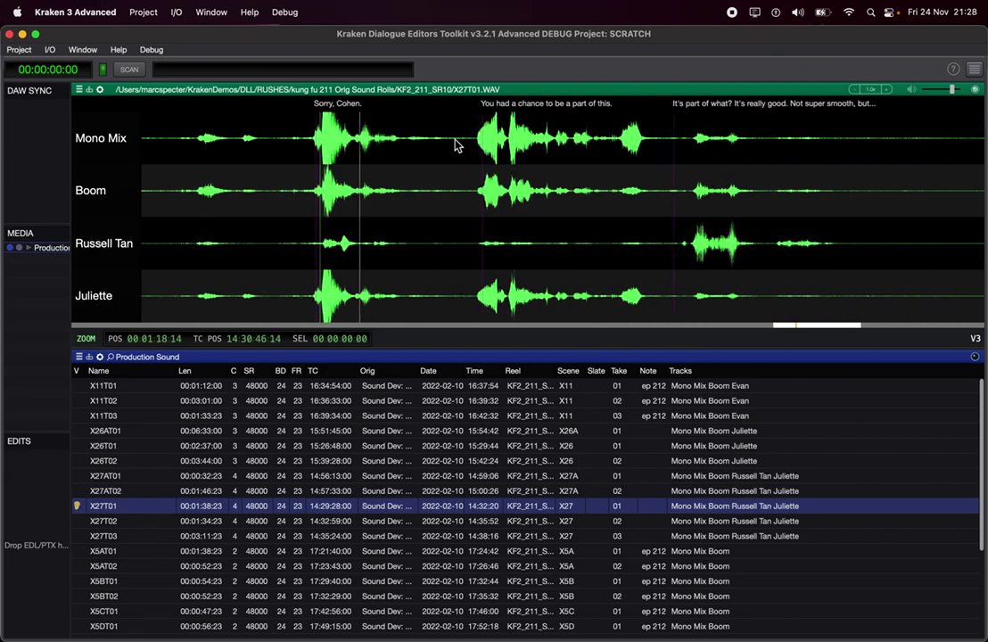
scroll(464, 147, right, 10)
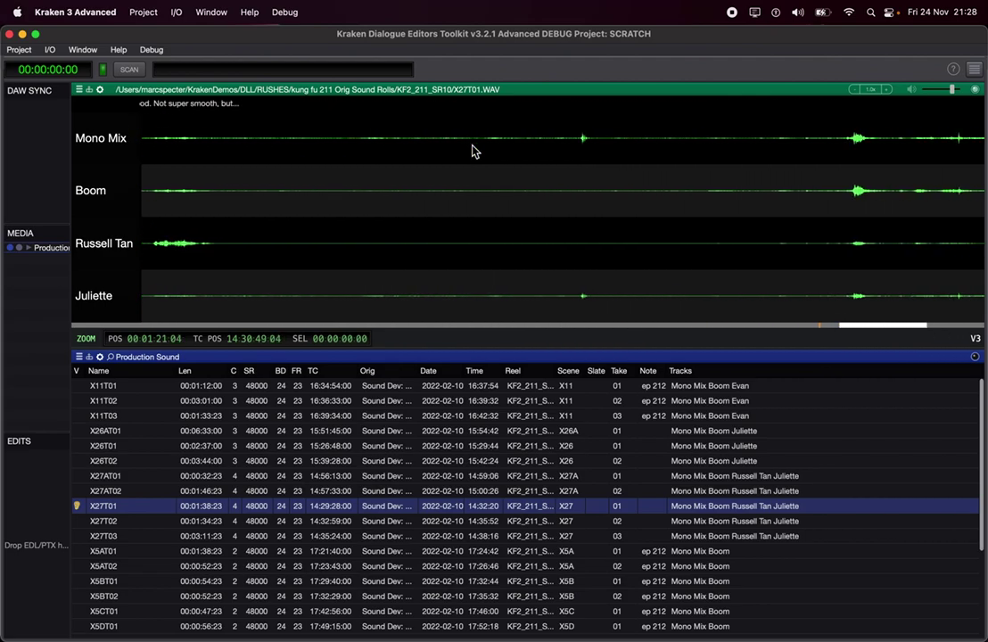
scroll(473, 152, right, 5)
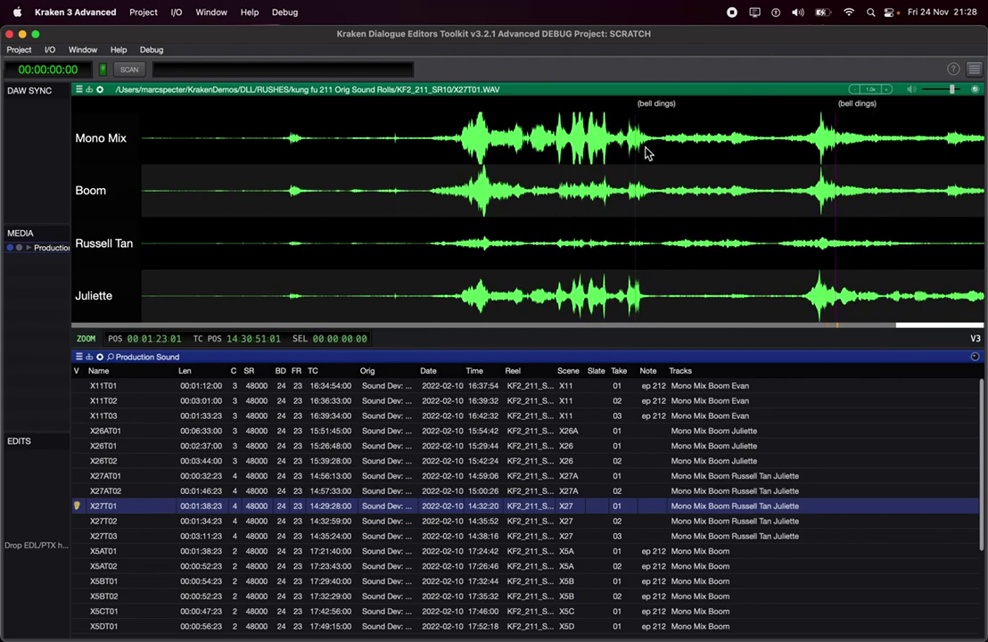
scroll(605, 147, up, 5)
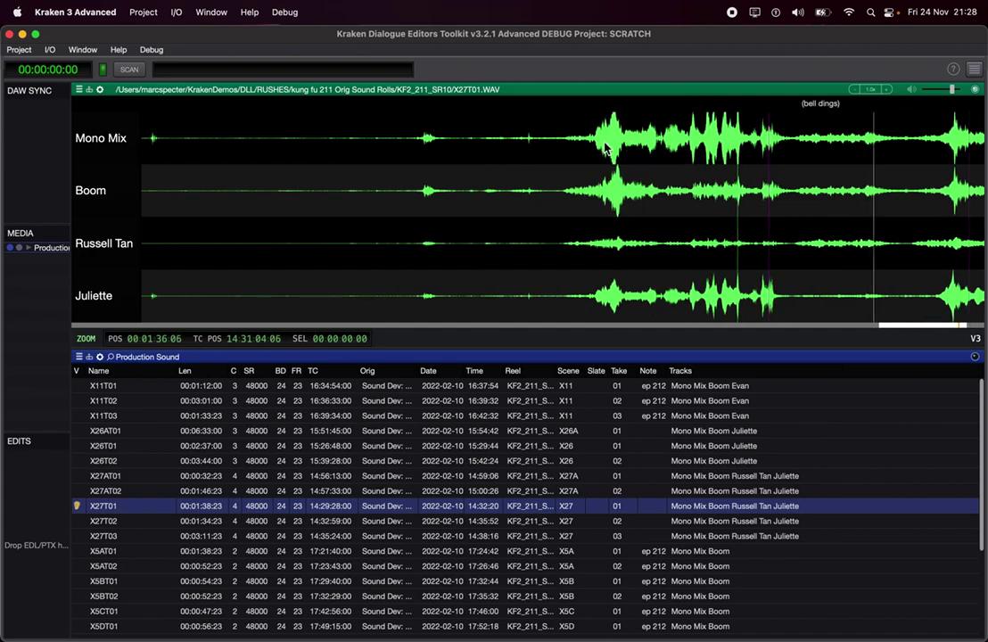
scroll(605, 147, down, 5)
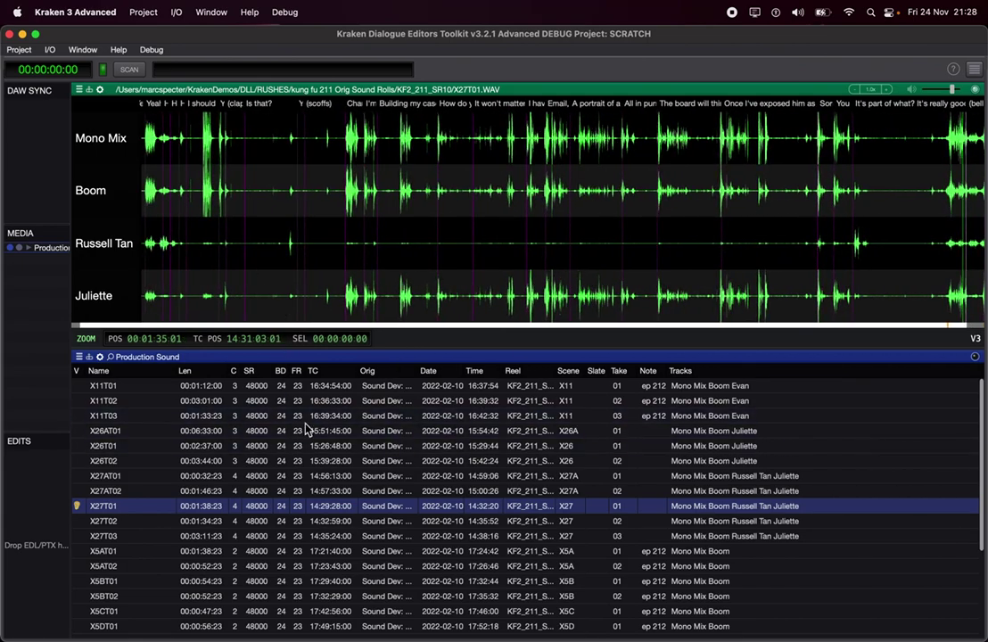
- Show the Speech View phrase list from the Window menu and enlarge it
click(250, 13)
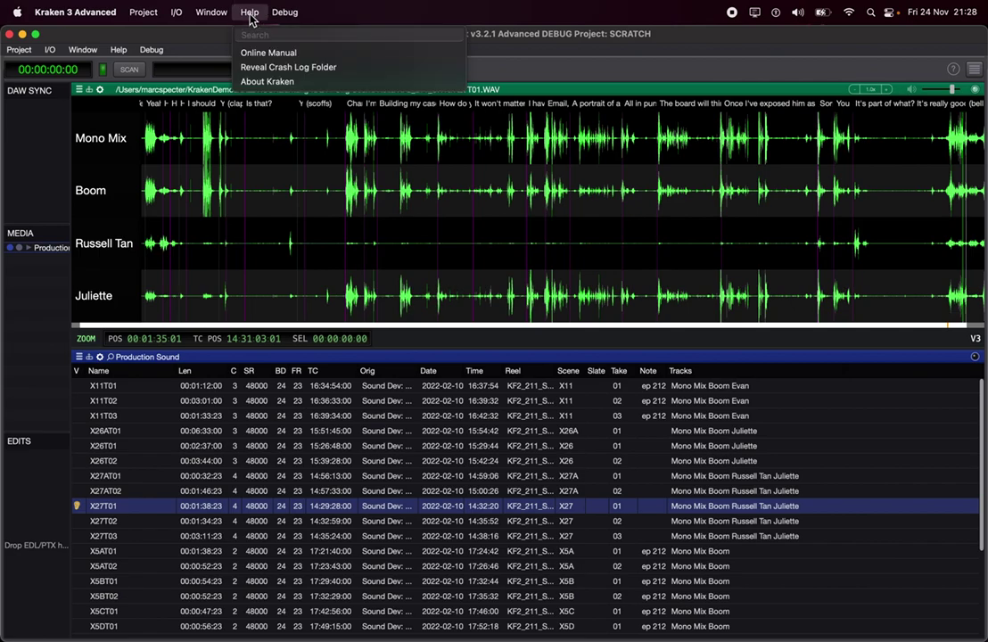
click(251, 15)
click(214, 14)
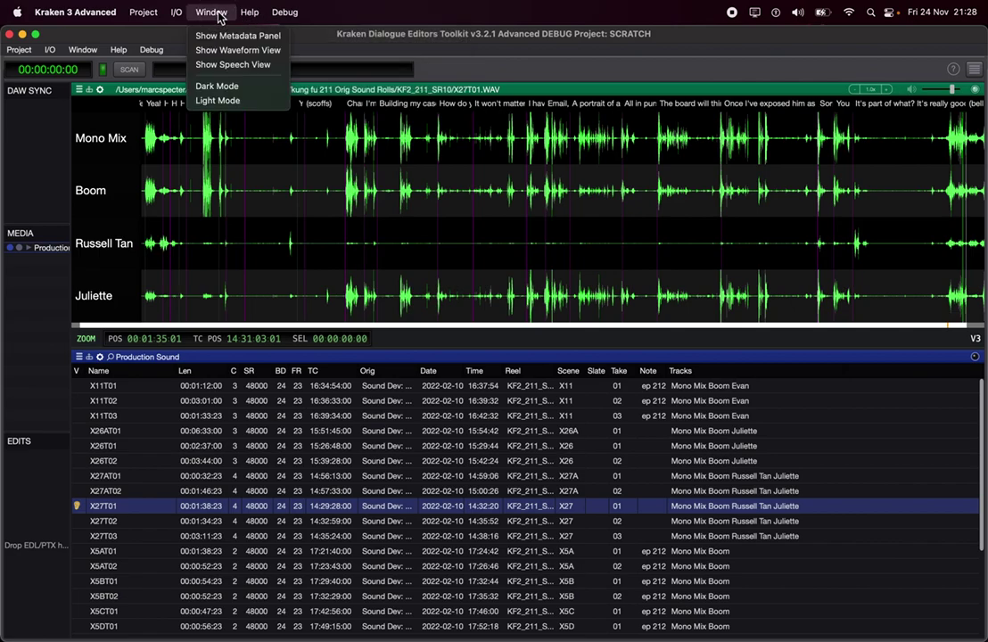
click(225, 68)
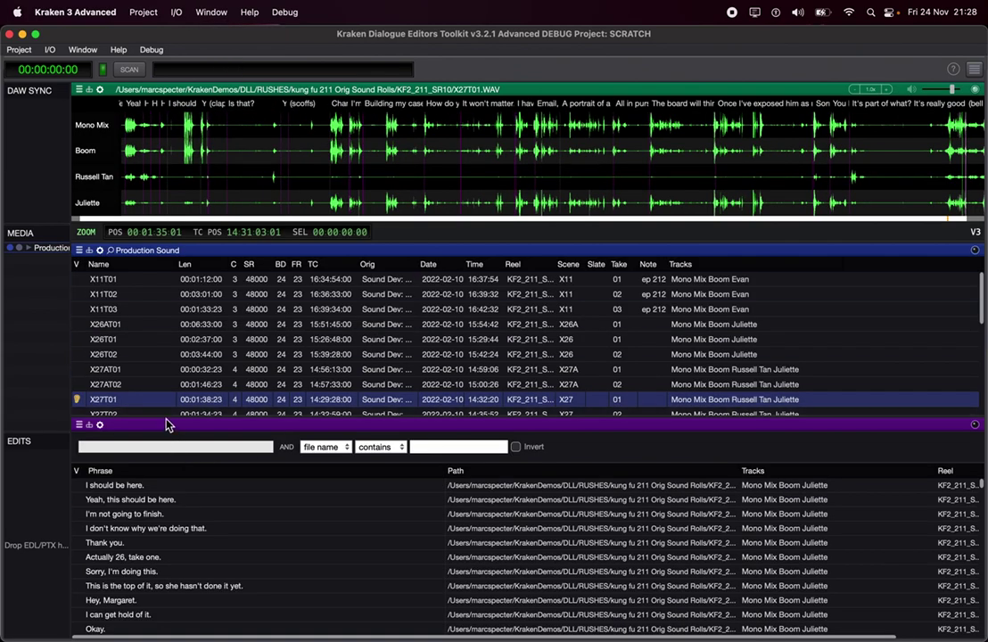
drag(162, 424, 175, 346)
- Scroll the phrases and load the digital line and 'in the last half of the process.'
scroll(203, 497, down, 10)
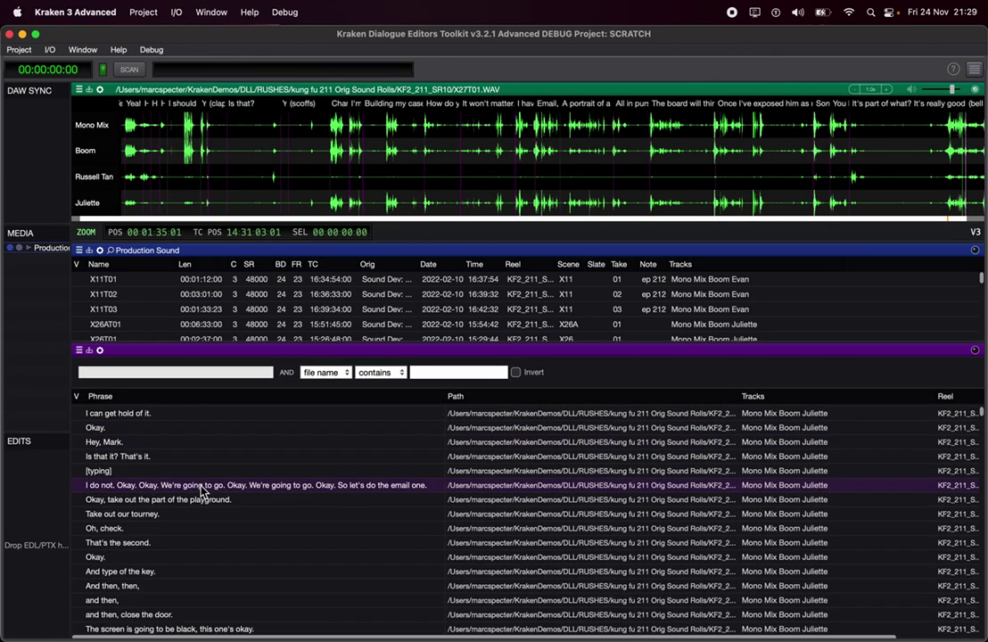
scroll(157, 482, up, 1)
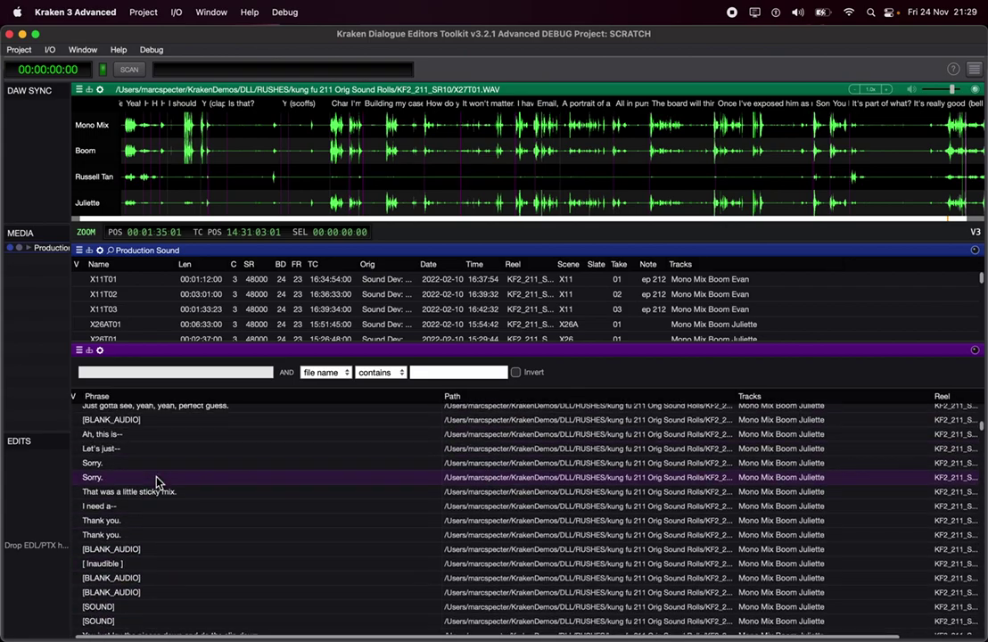
scroll(157, 482, down, 5)
scroll(156, 483, down, 20)
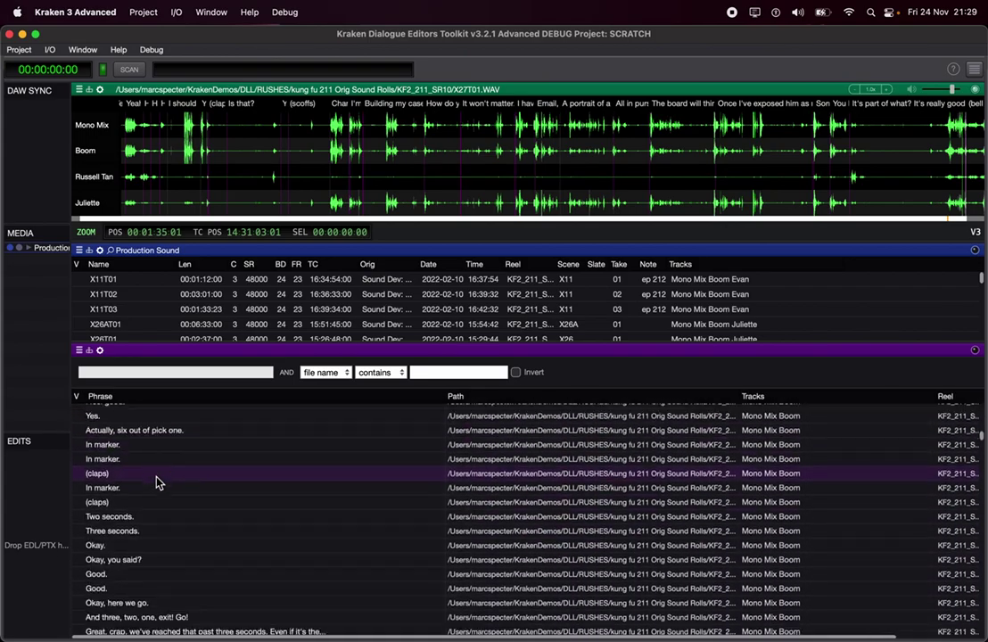
scroll(156, 483, down, 15)
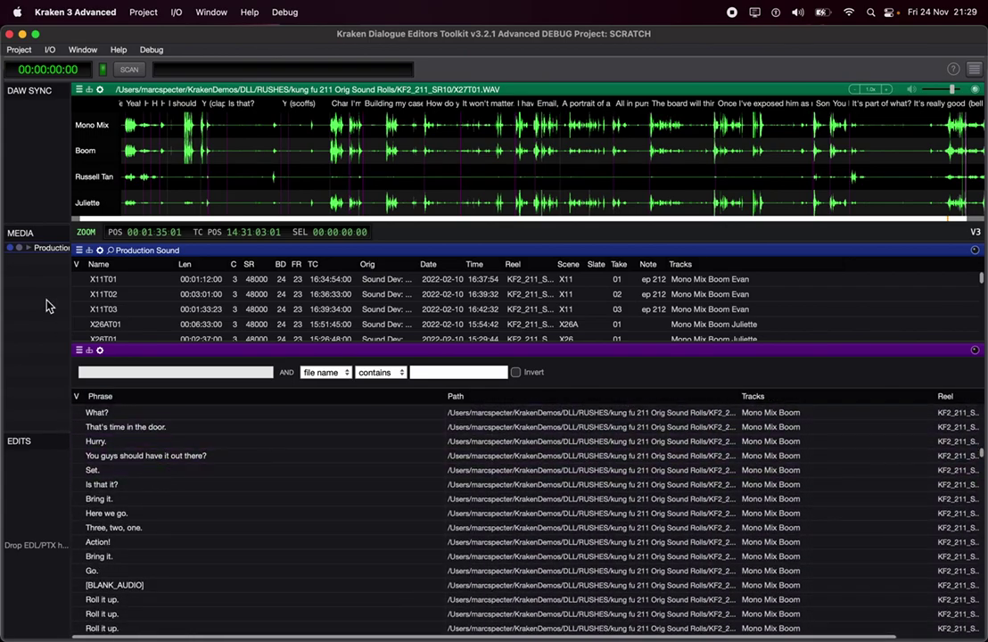
scroll(228, 500, down, 15)
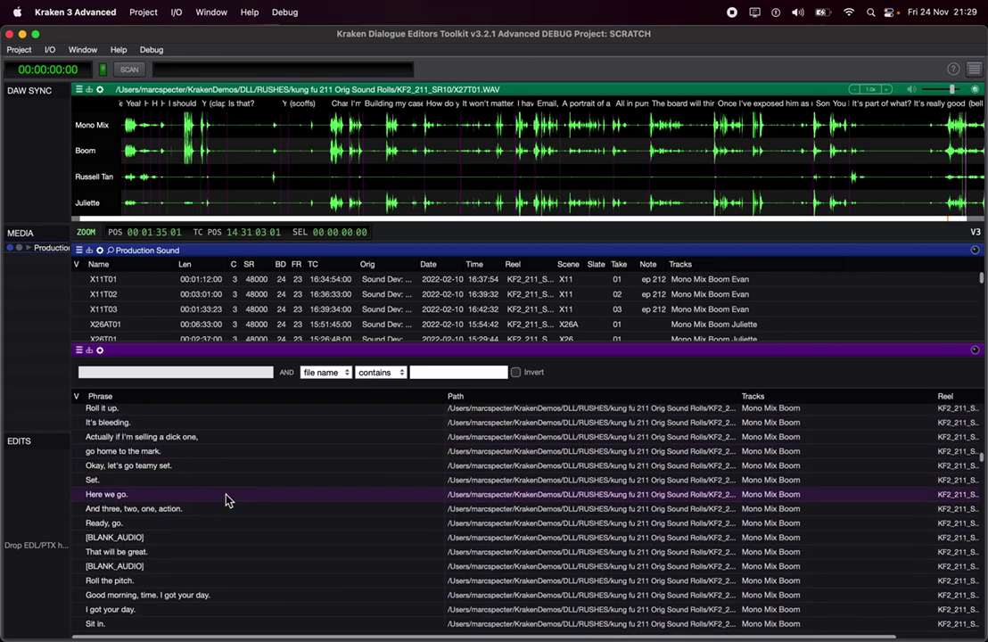
scroll(154, 473, down, 15)
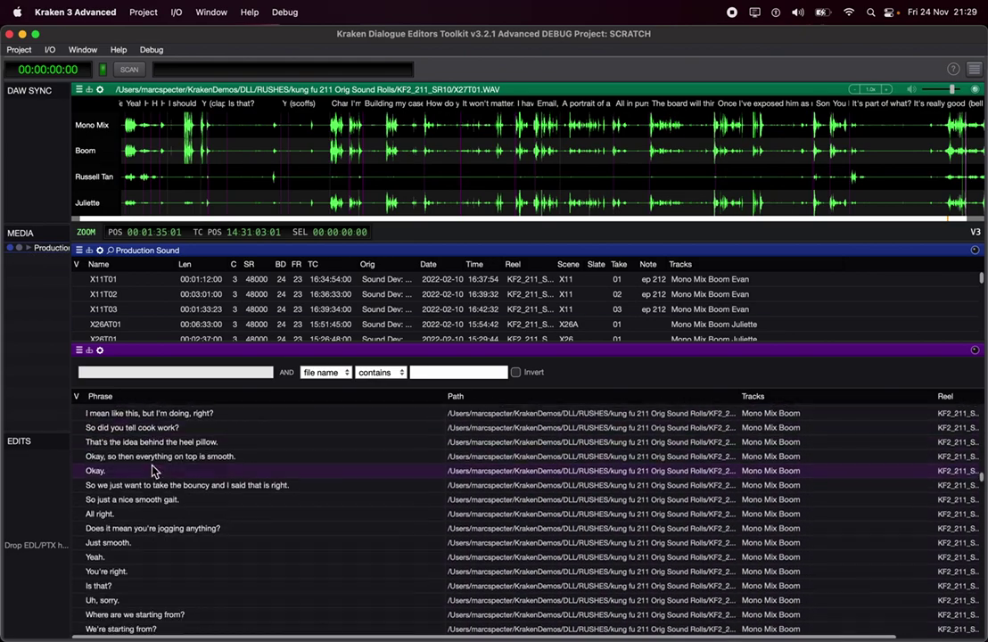
scroll(189, 484, down, 3)
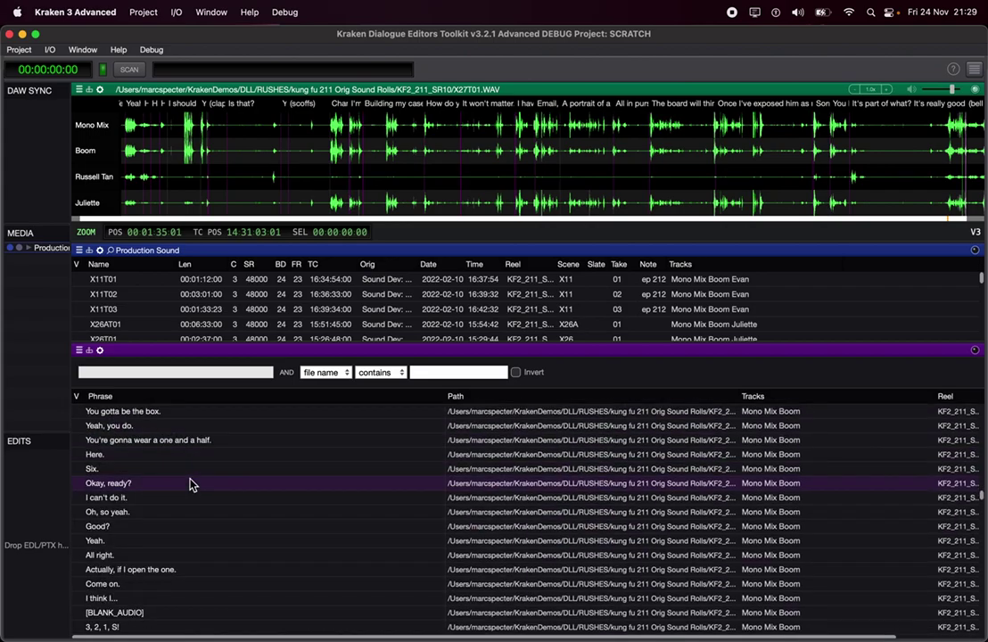
scroll(189, 473, down, 15)
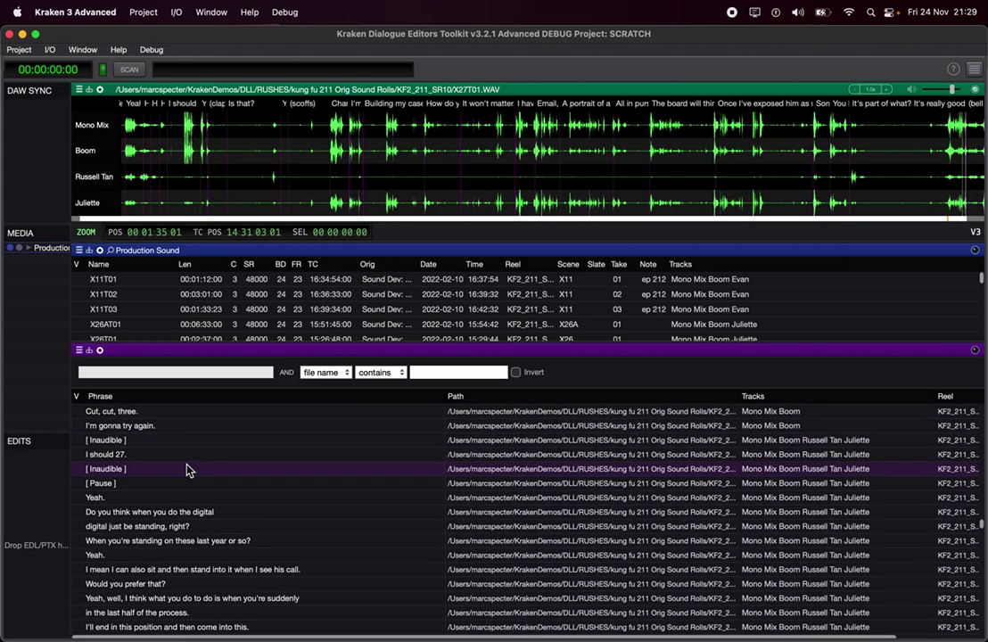
click(198, 501)
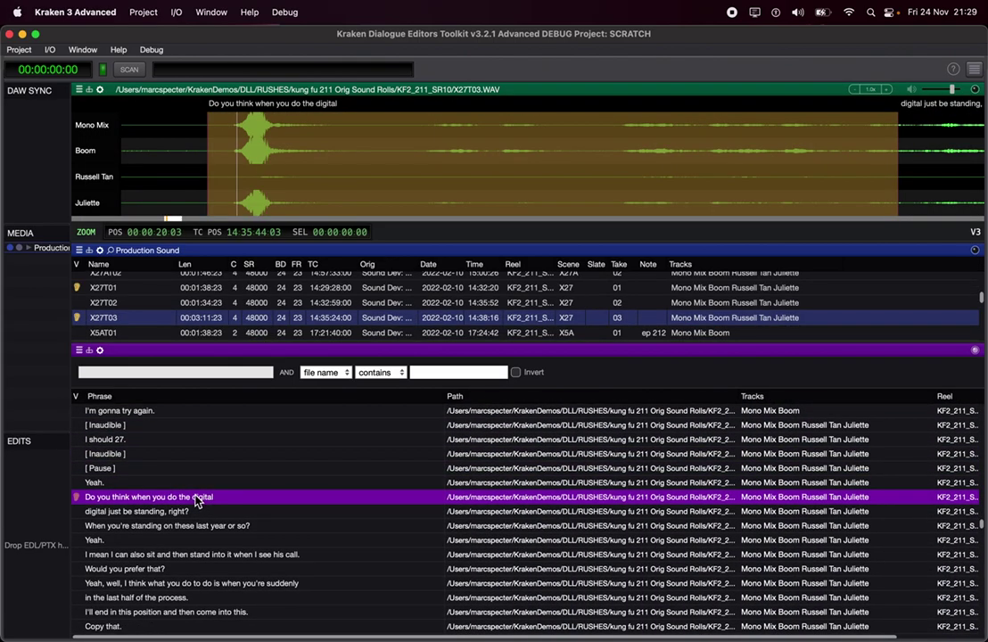
scroll(192, 513, down, 3)
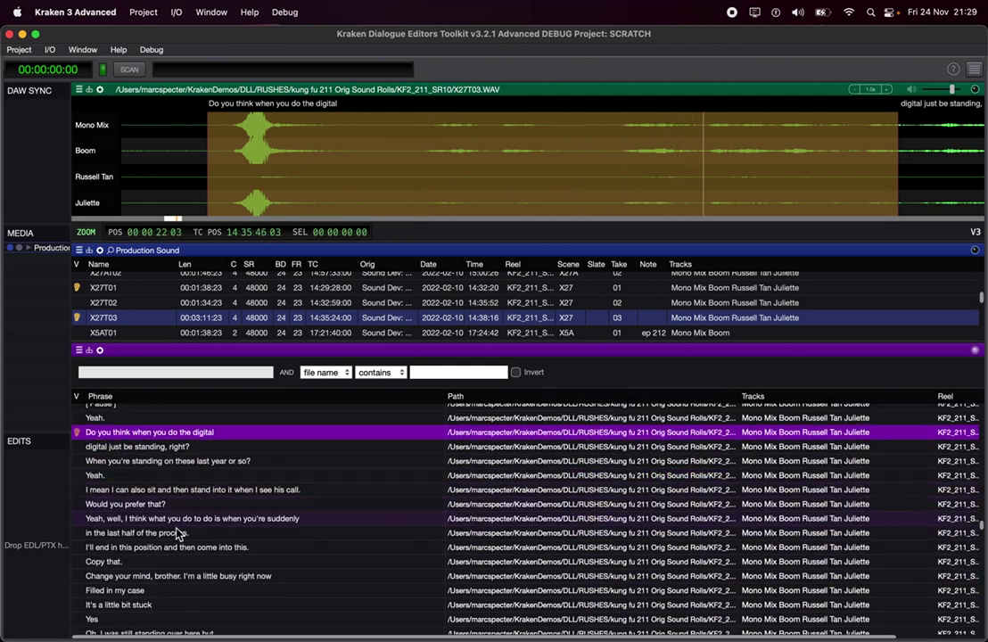
click(166, 533)
scroll(167, 534, down, 10)
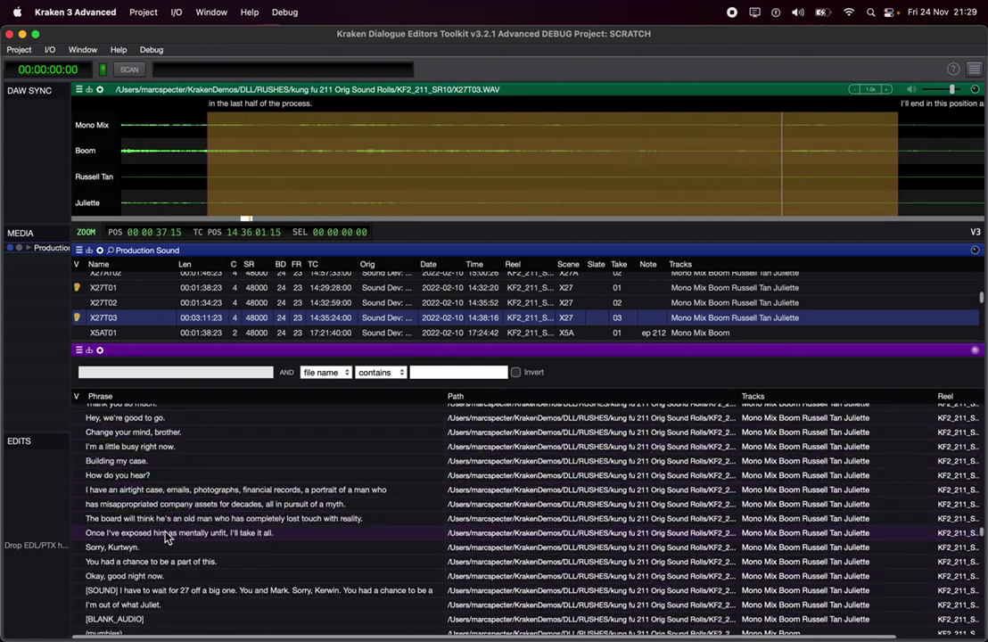
- Load the airtight-case line, 'We can go to the market picture.', then X27T02's mentally-unfit line
click(198, 491)
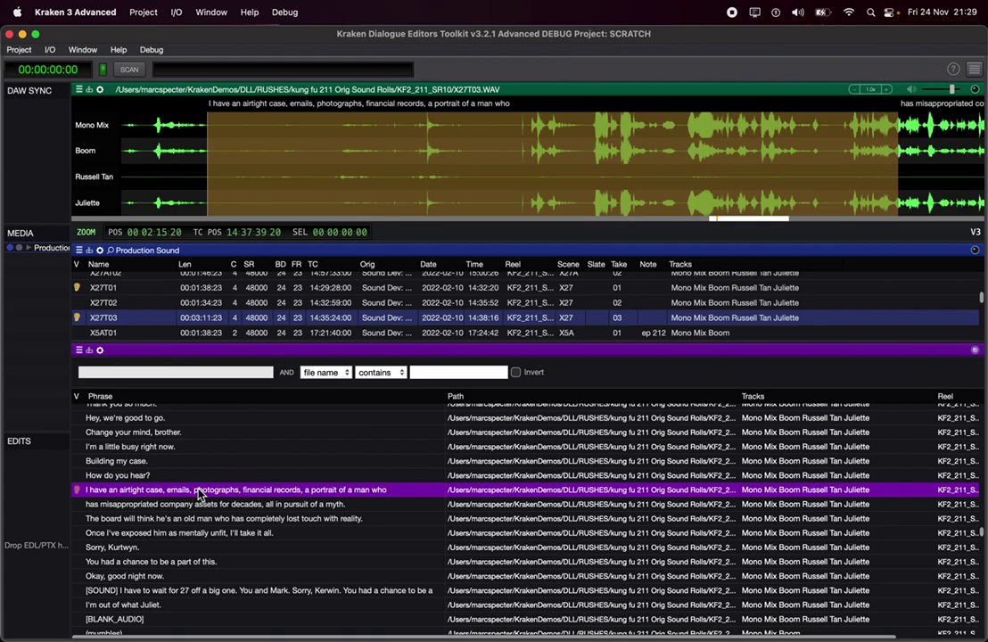
click(522, 150)
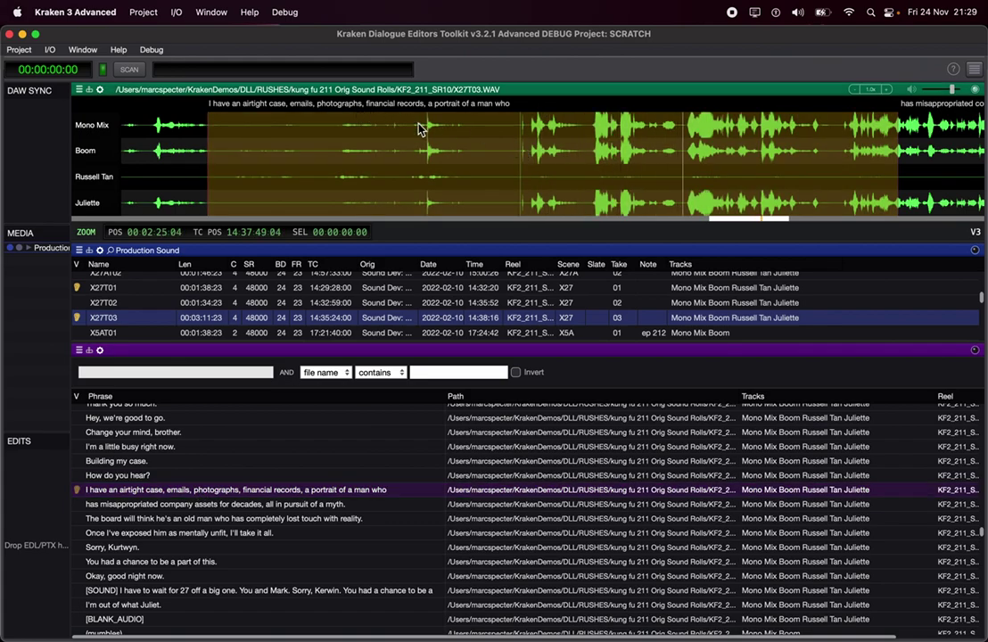
scroll(214, 452, down, 10)
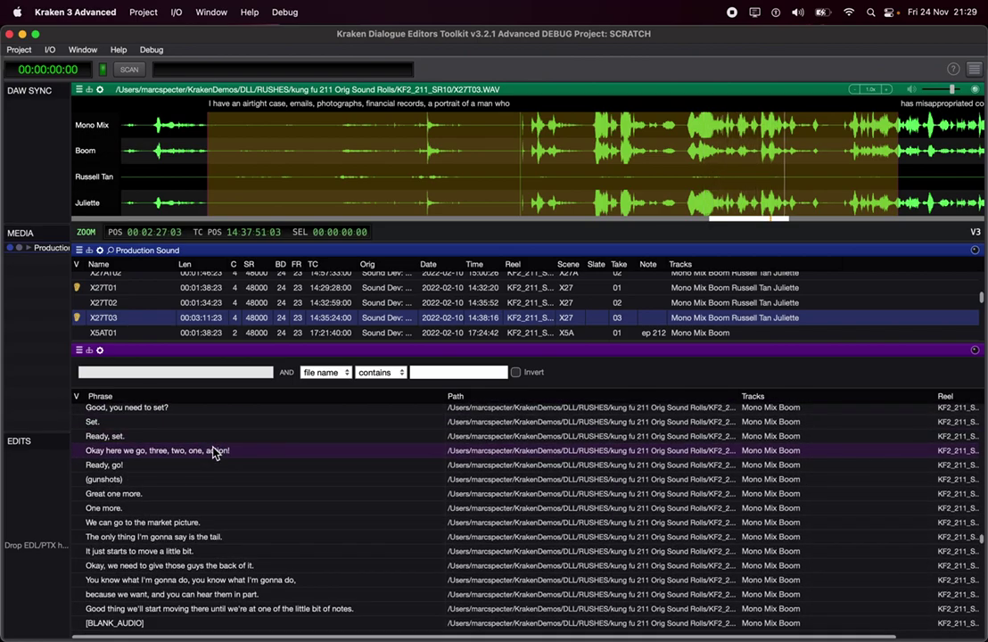
click(178, 524)
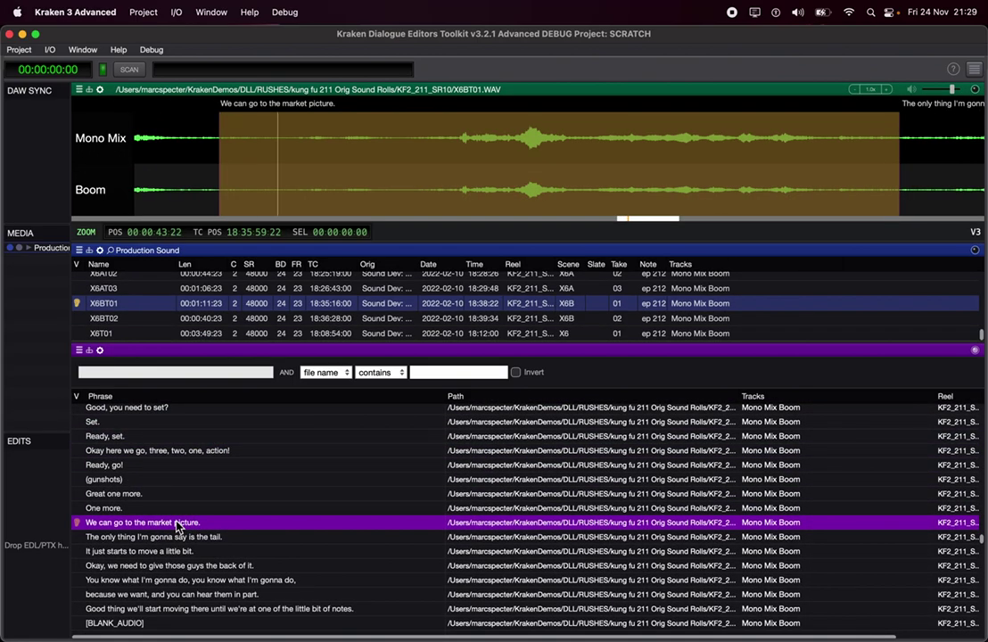
scroll(177, 526, down, 10)
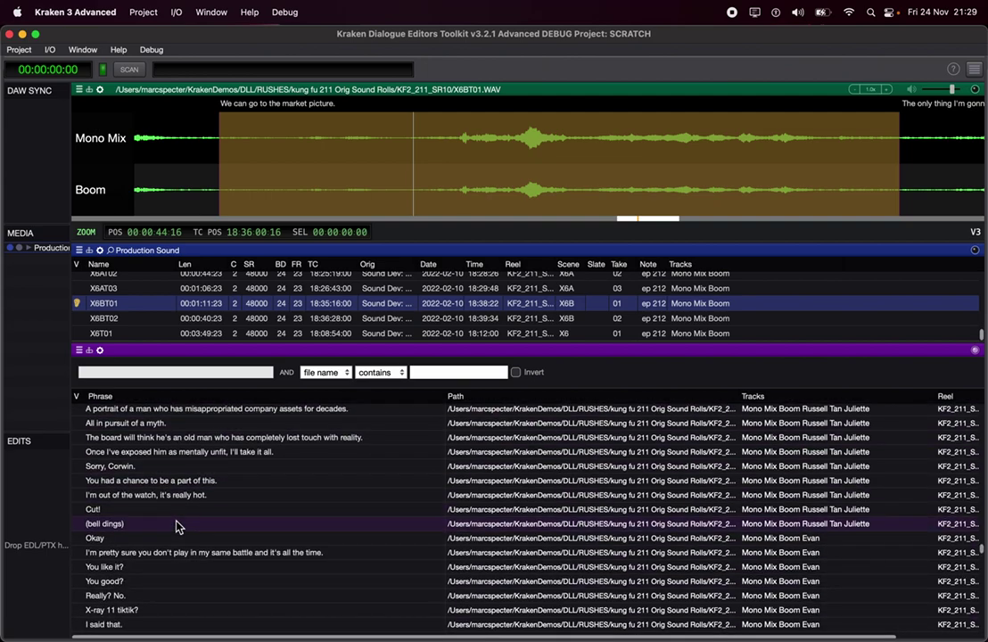
click(176, 453)
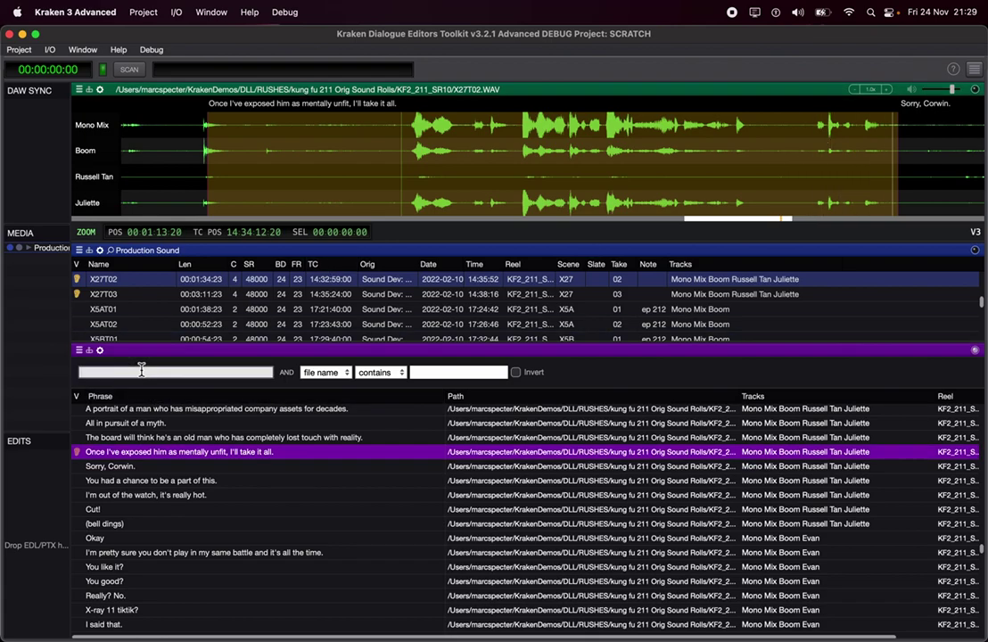
- Filter the Speech View phrase list by 'men', replacing an earlier 'hell' search
click(141, 372)
text(he)
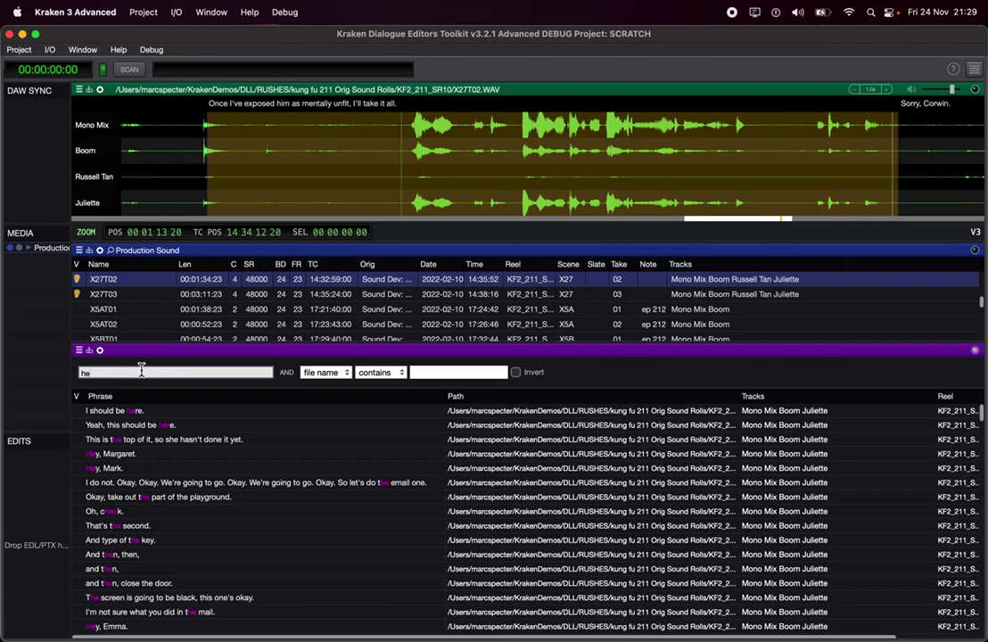
text(ll)
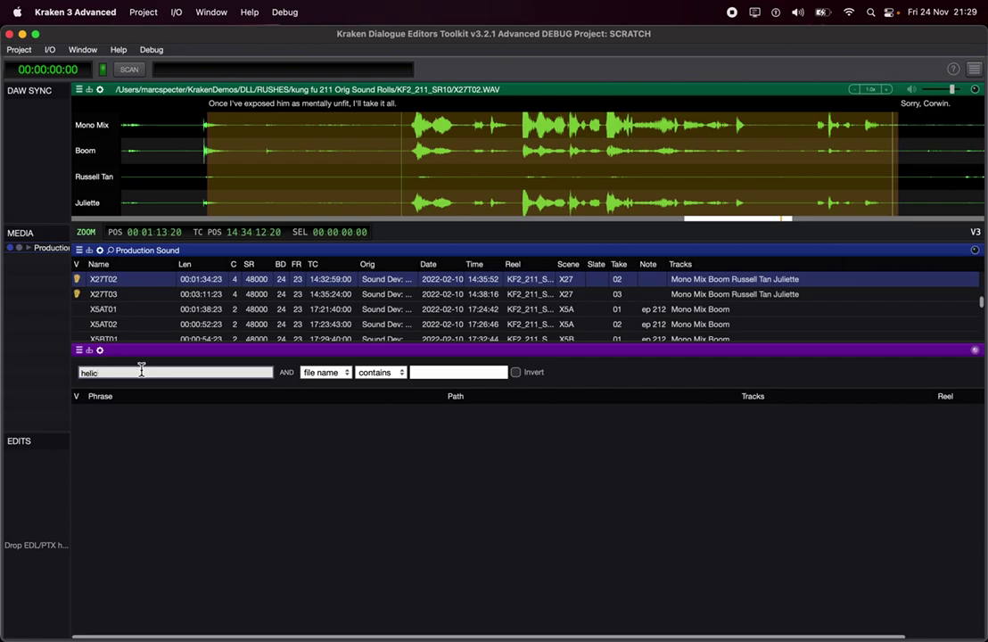
key(BackSpace)
key(BackSpace)
key(BackSpace)
key(BackSpace)
key(BackSpace)
scroll(157, 479, down, 5)
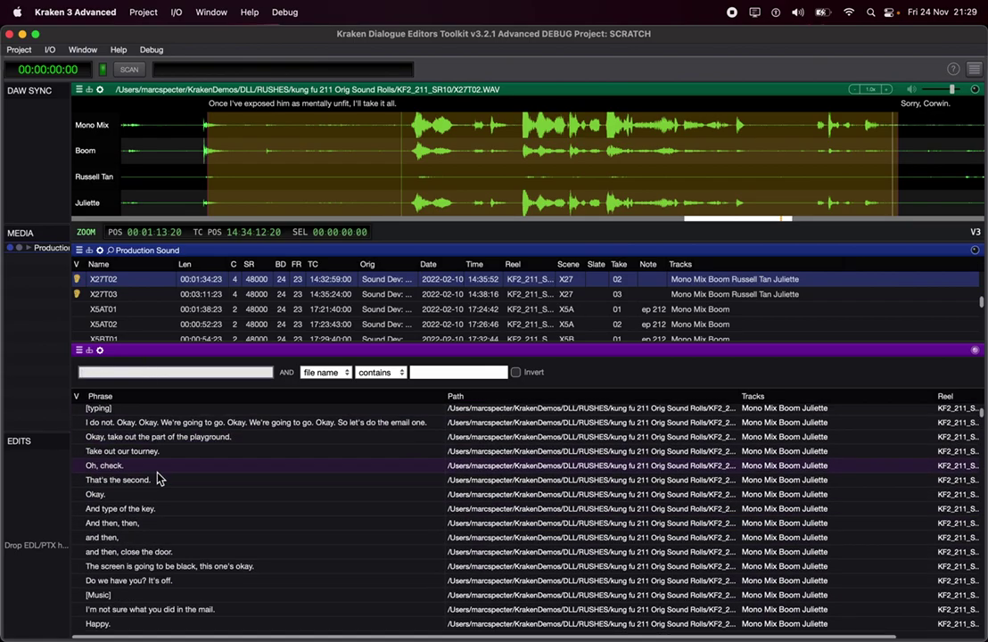
scroll(157, 479, down, 10)
text(men)
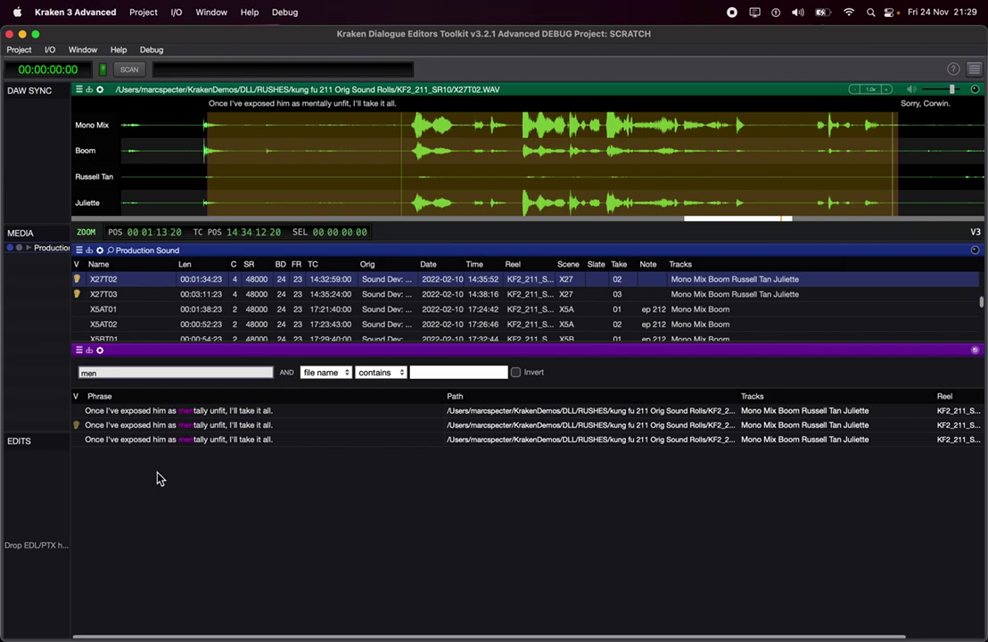
- Load the mentally-unfit line in takes X27T03, X27T02 and X27T01, and play it
click(197, 412)
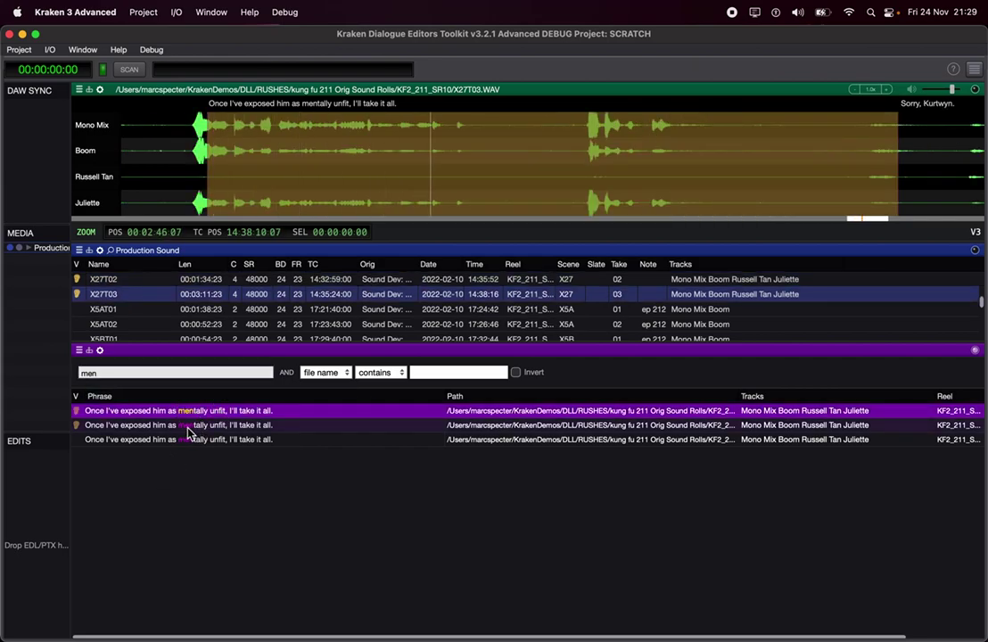
click(188, 425)
click(396, 172)
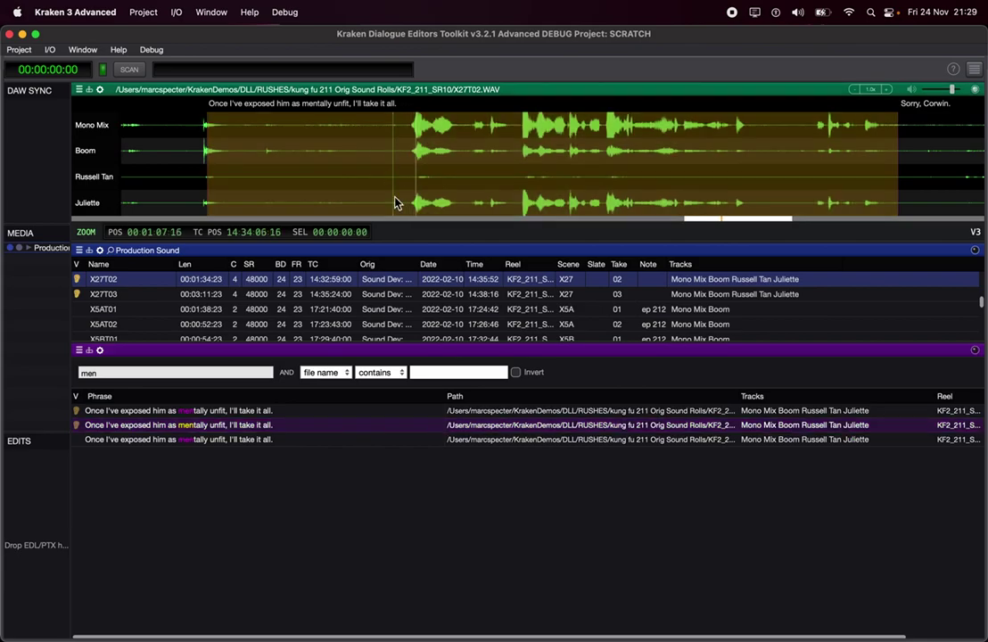
click(256, 444)
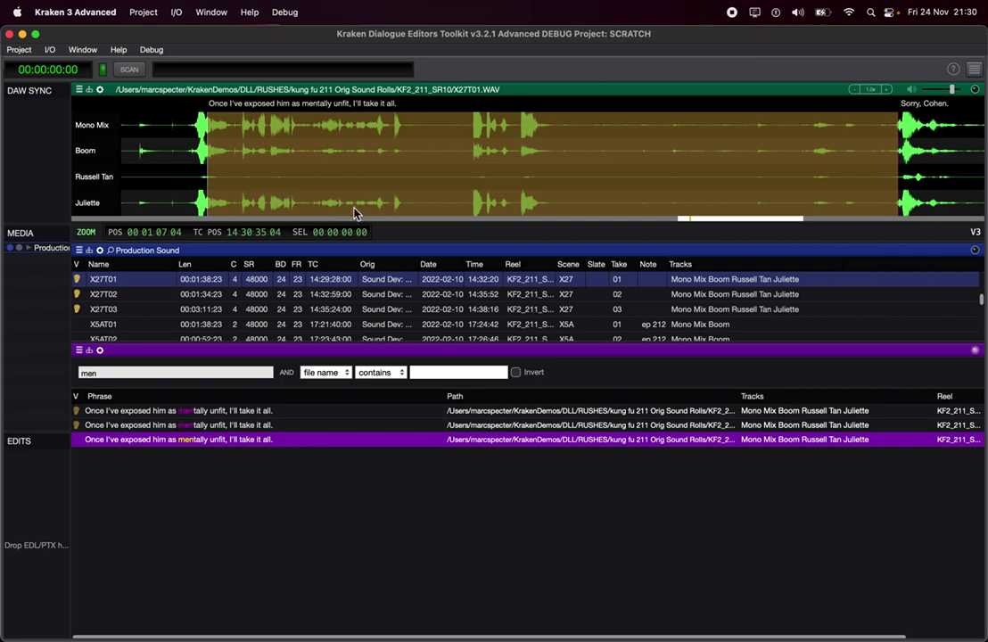
key(space)
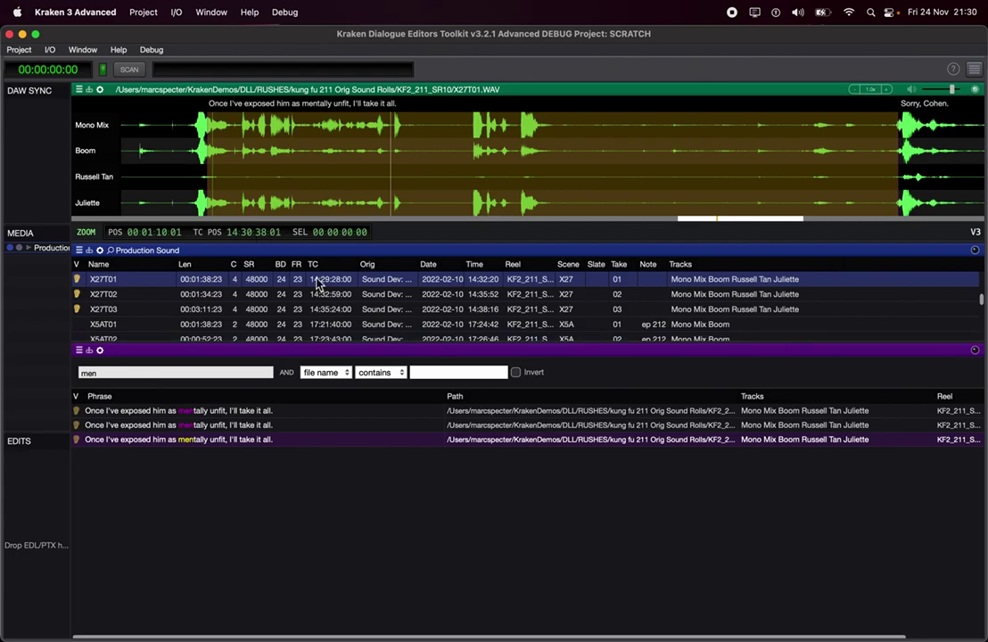
- Load and view the waveforms of takes X5AT01, X6BT02 and X26AT01 in turn
scroll(264, 170, left, 10)
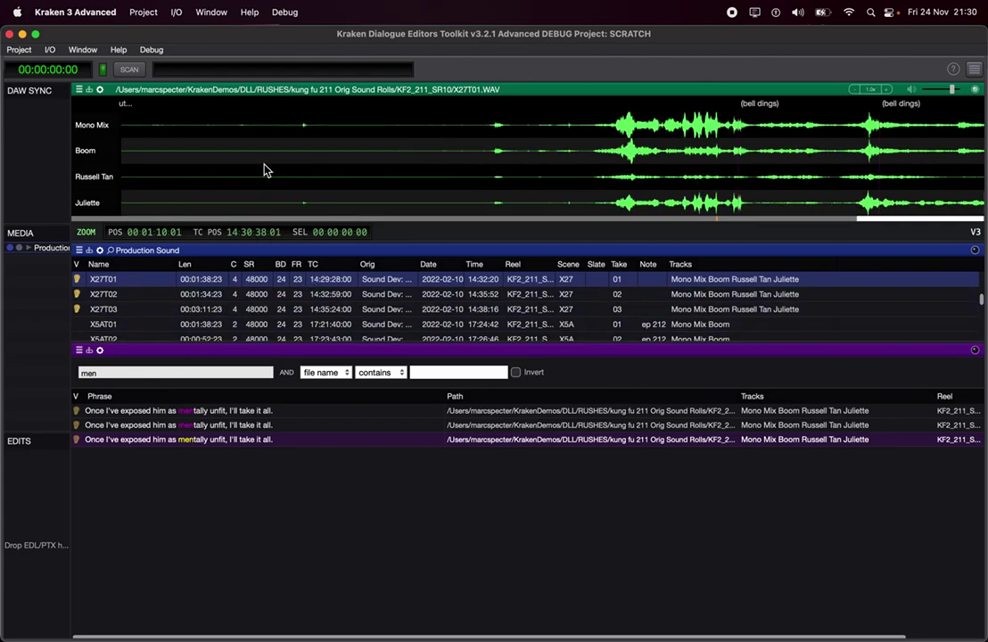
scroll(264, 169, up, 5)
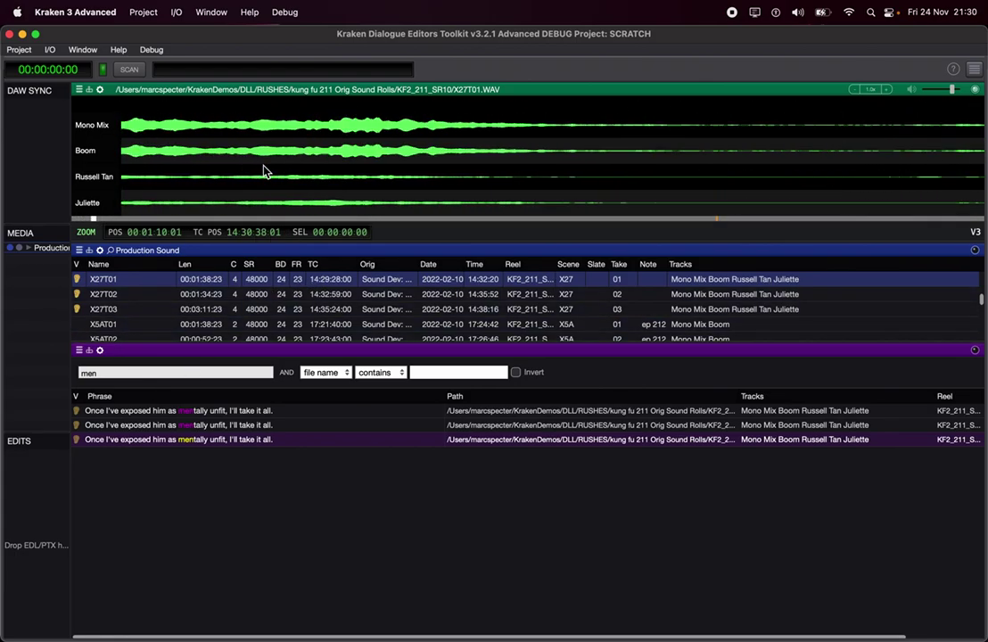
click(251, 323)
scroll(263, 326, down, 2)
scroll(263, 326, down, 2)
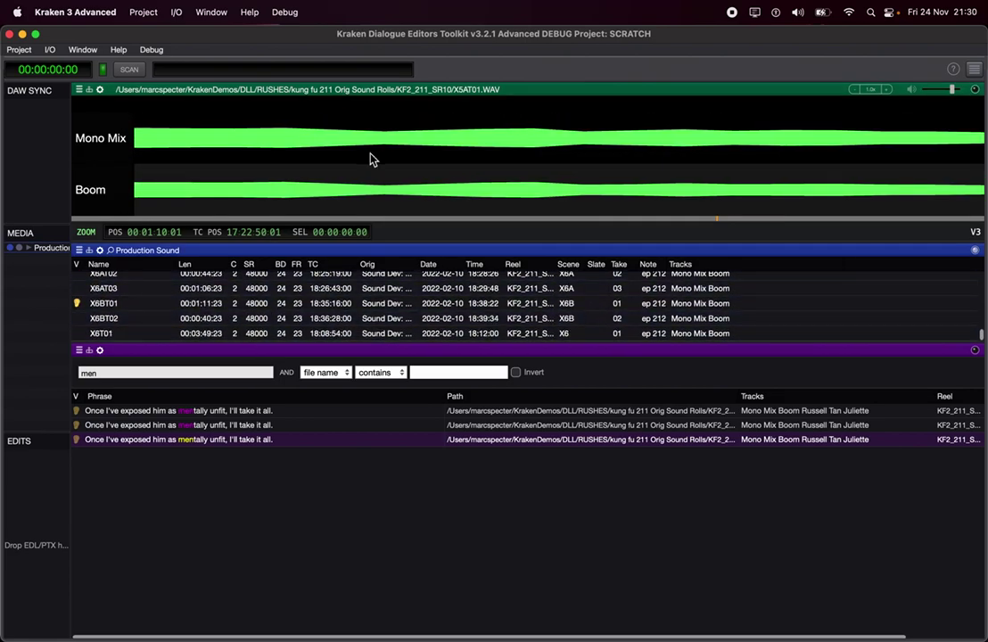
scroll(369, 159, down, 5)
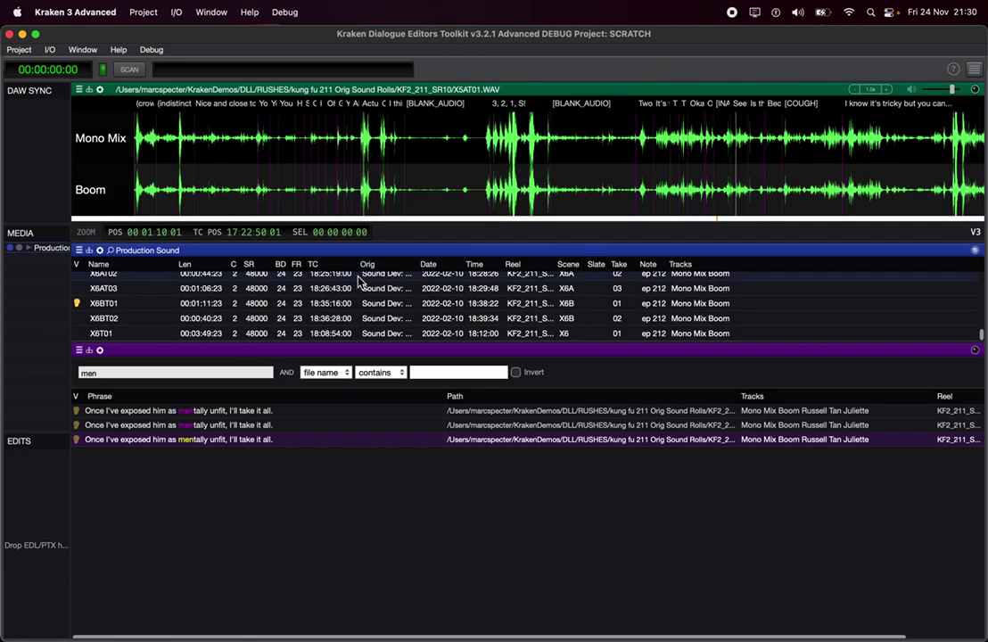
click(338, 321)
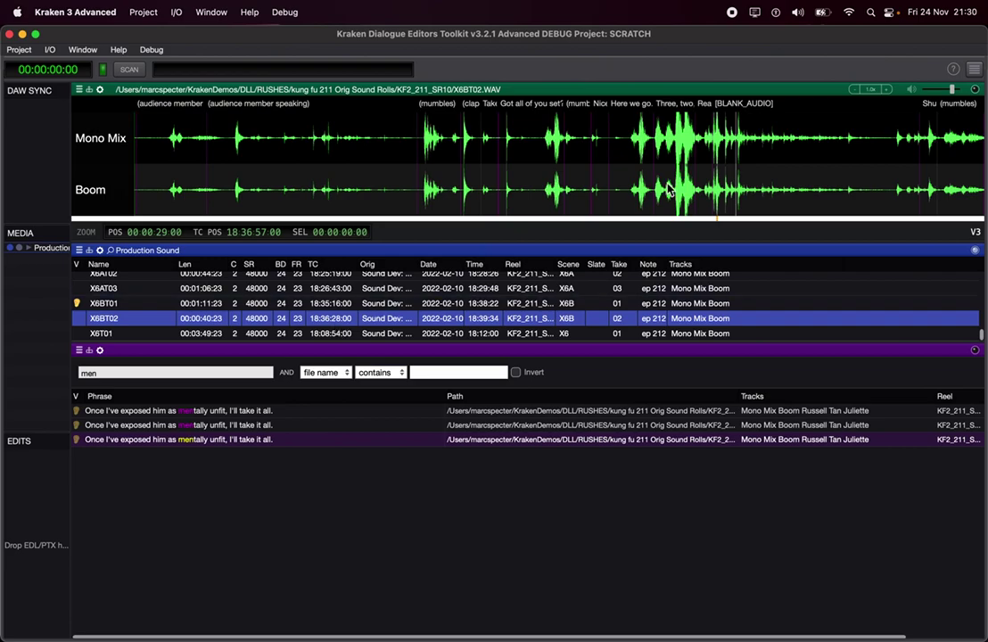
scroll(565, 289, down, 8)
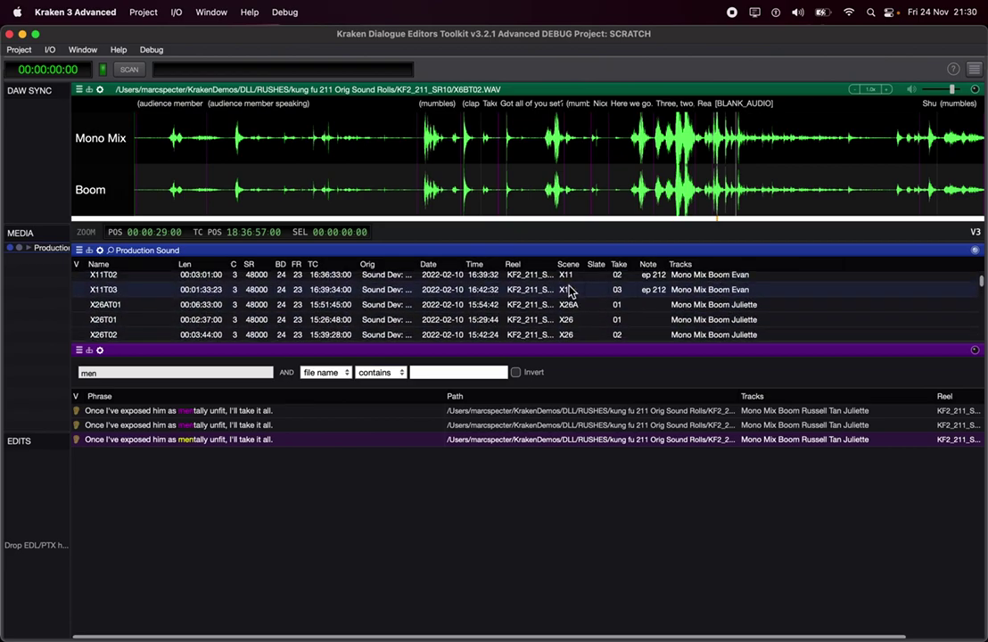
click(553, 302)
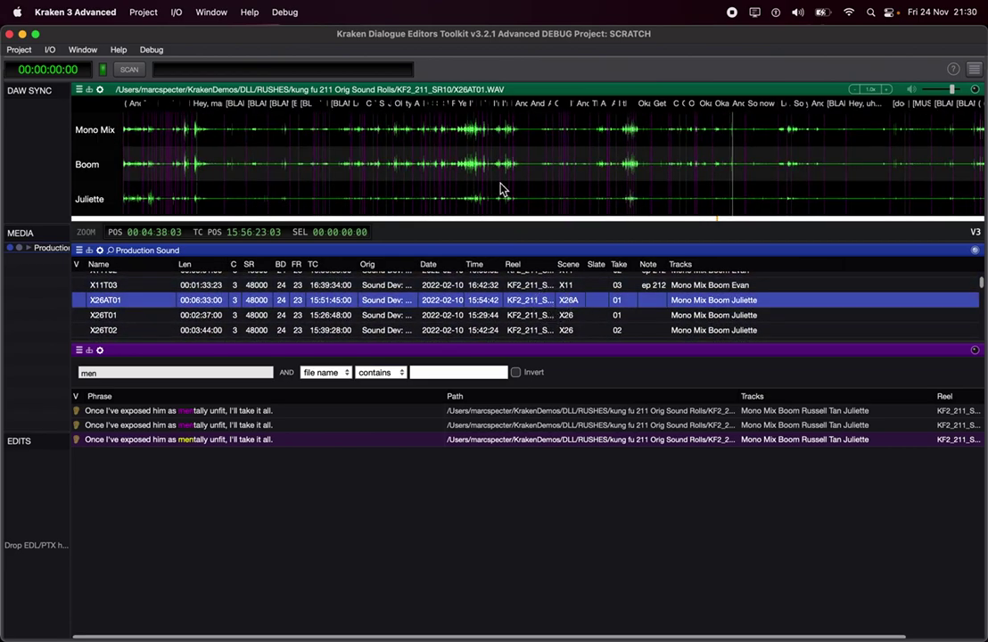
- Load take X27AT02 and search its transcript phrase 'had a chance'
scroll(488, 169, up, 6)
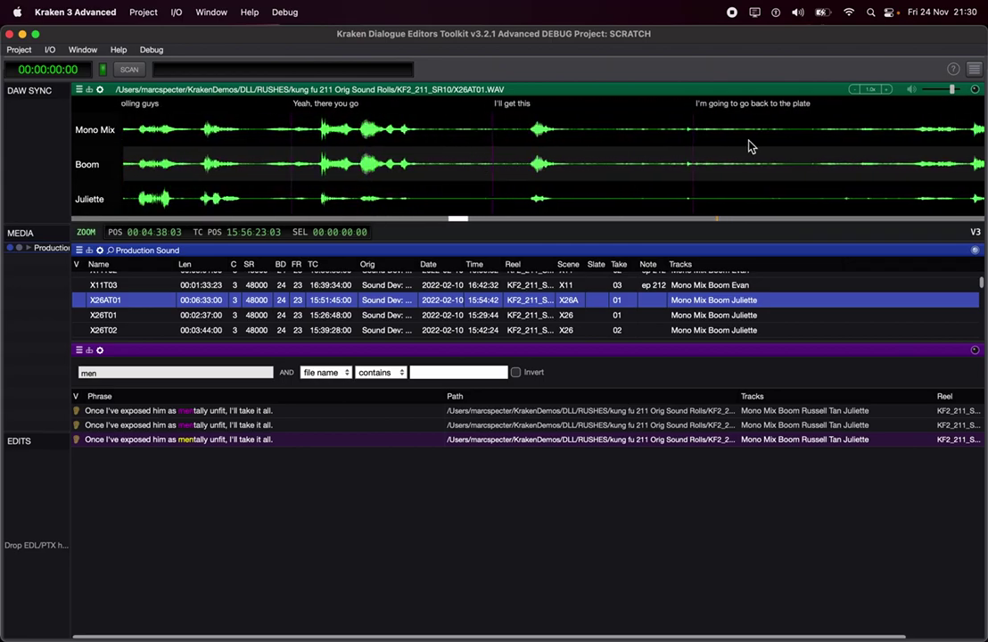
scroll(750, 145, right, 10)
scroll(750, 145, right, 10)
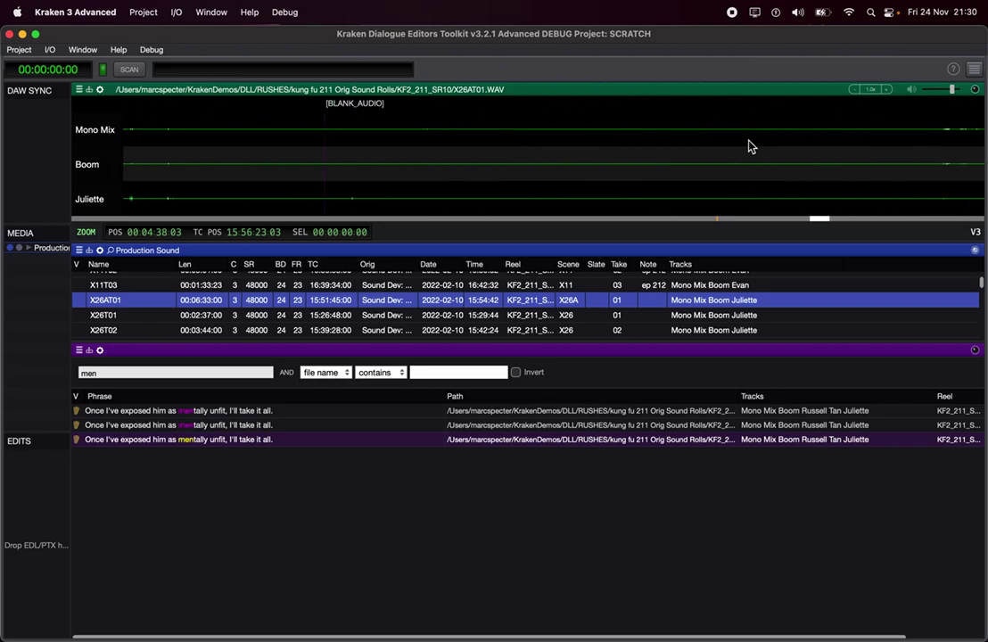
scroll(750, 146, down, 8)
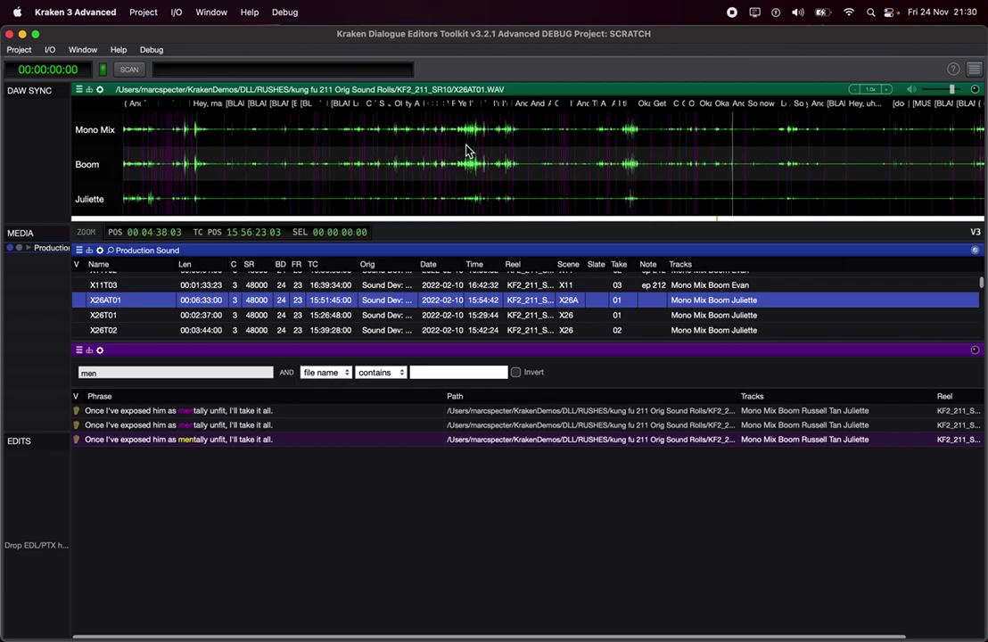
scroll(424, 317, down, 3)
click(441, 312)
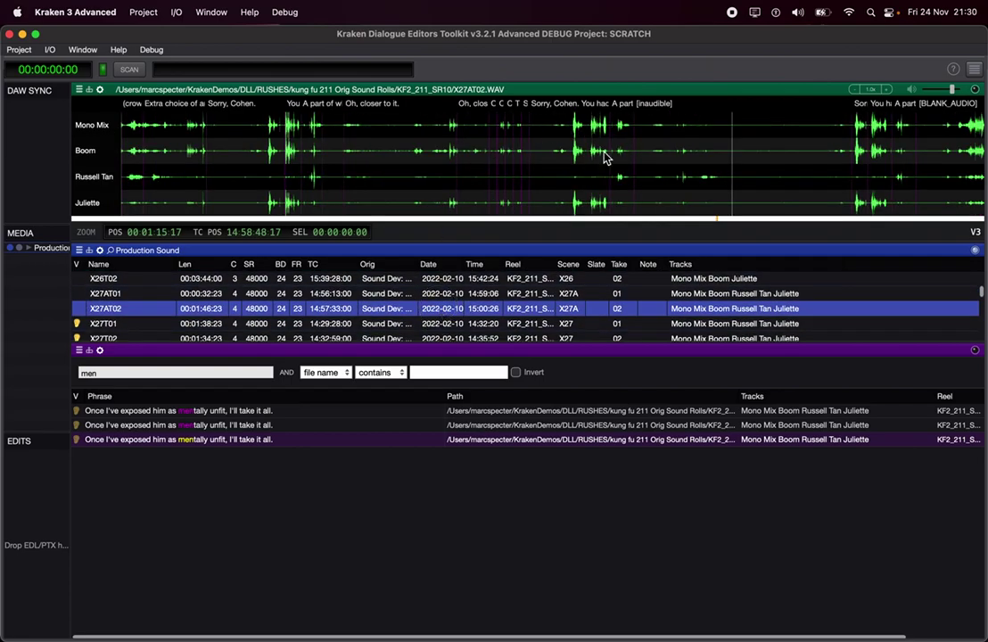
scroll(605, 156, up, 5)
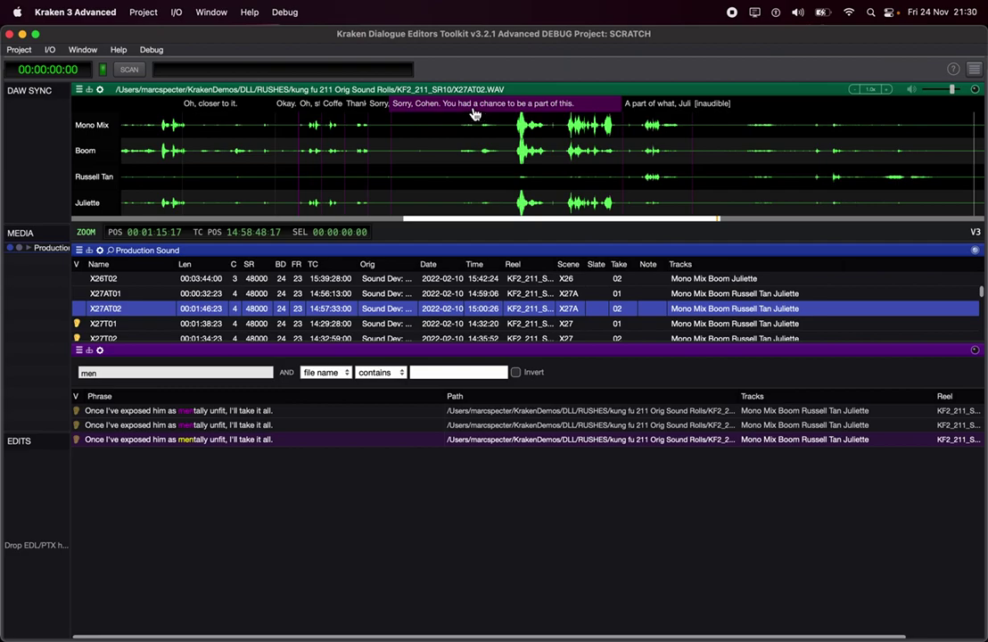
drag(458, 104, 527, 107)
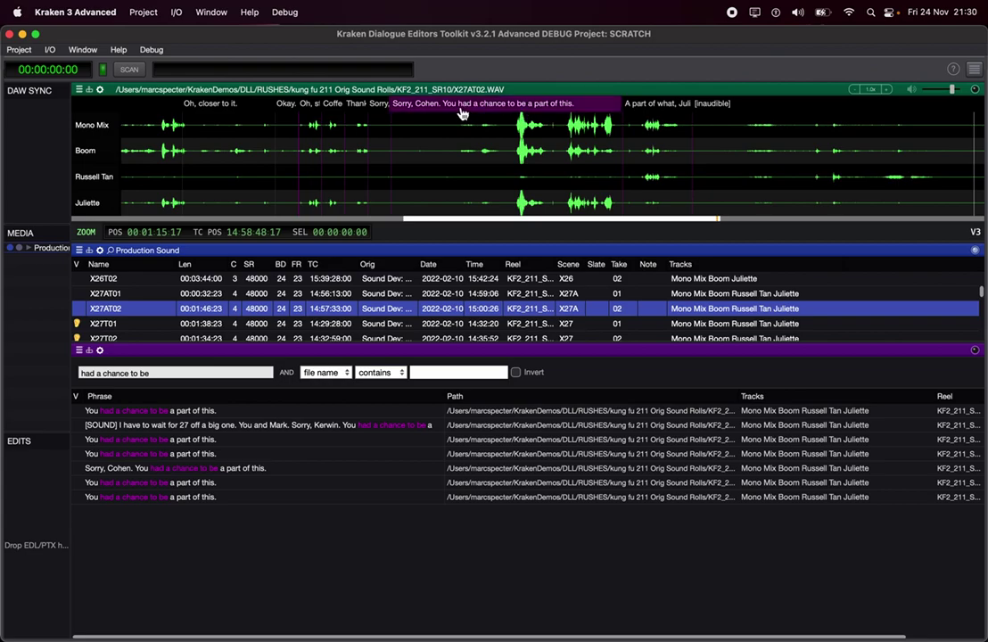
- Jump through the 'had a chance to be' matches in X27T03, X27T02, X27AT02 and X27T01
click(163, 412)
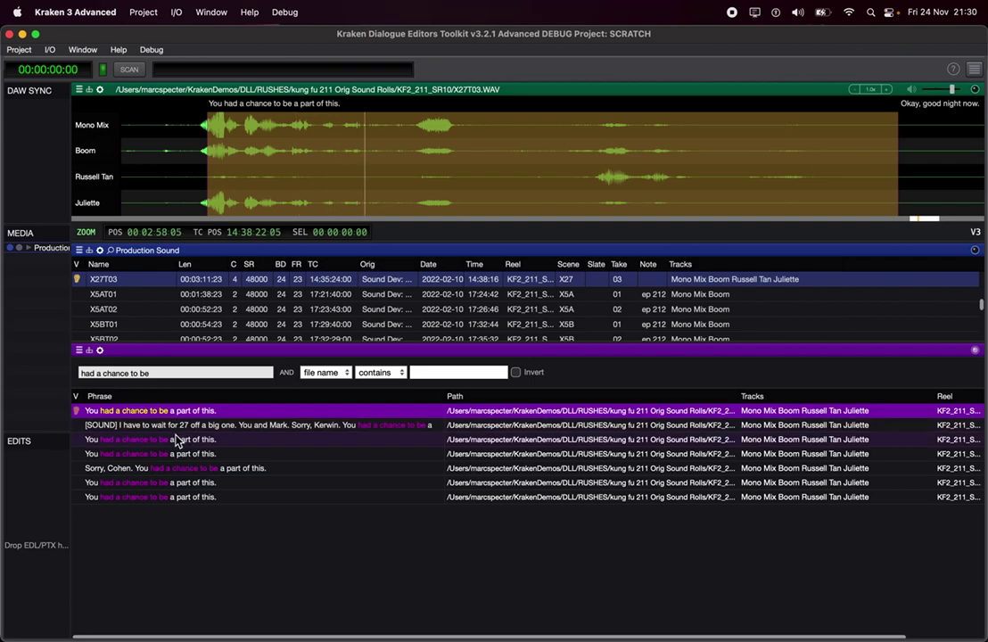
click(184, 441)
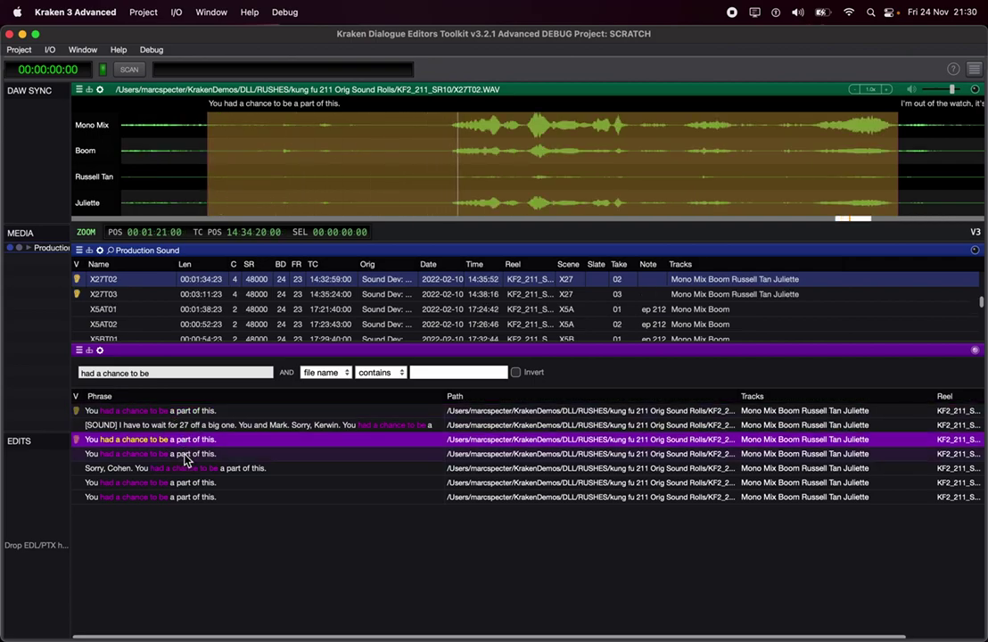
click(186, 456)
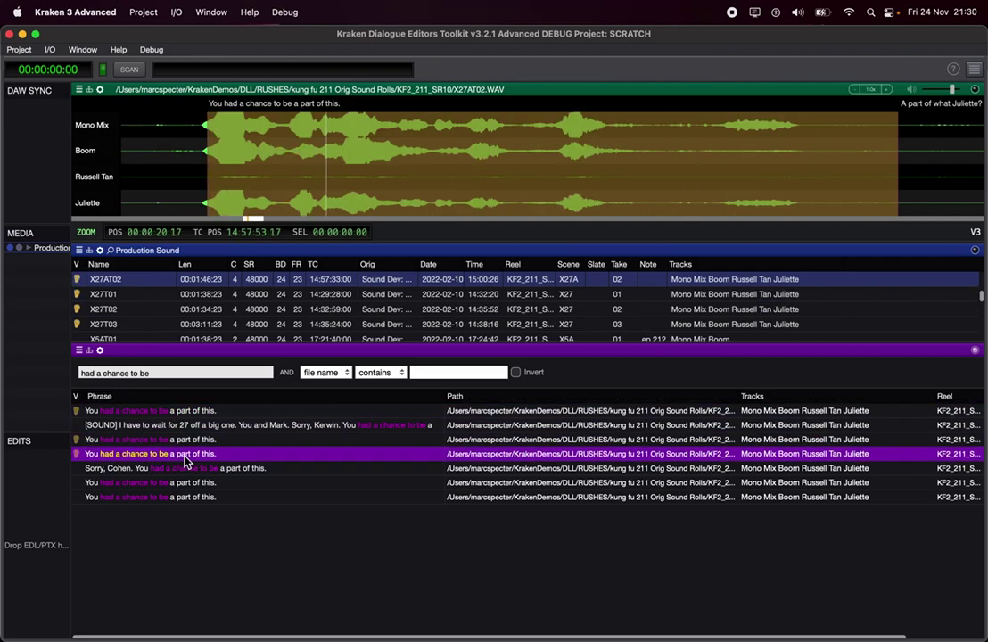
click(186, 469)
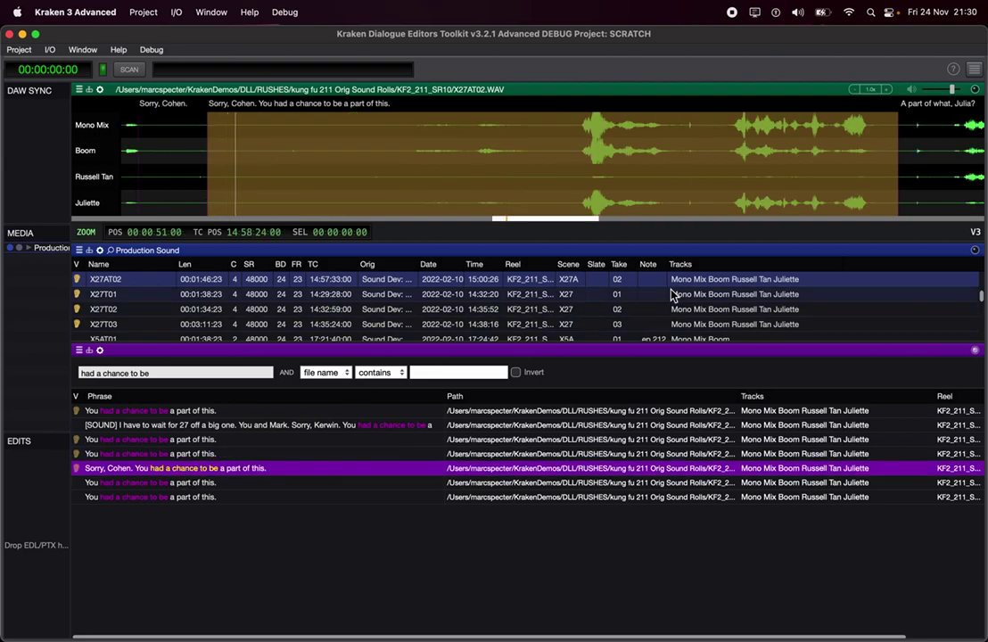
click(624, 137)
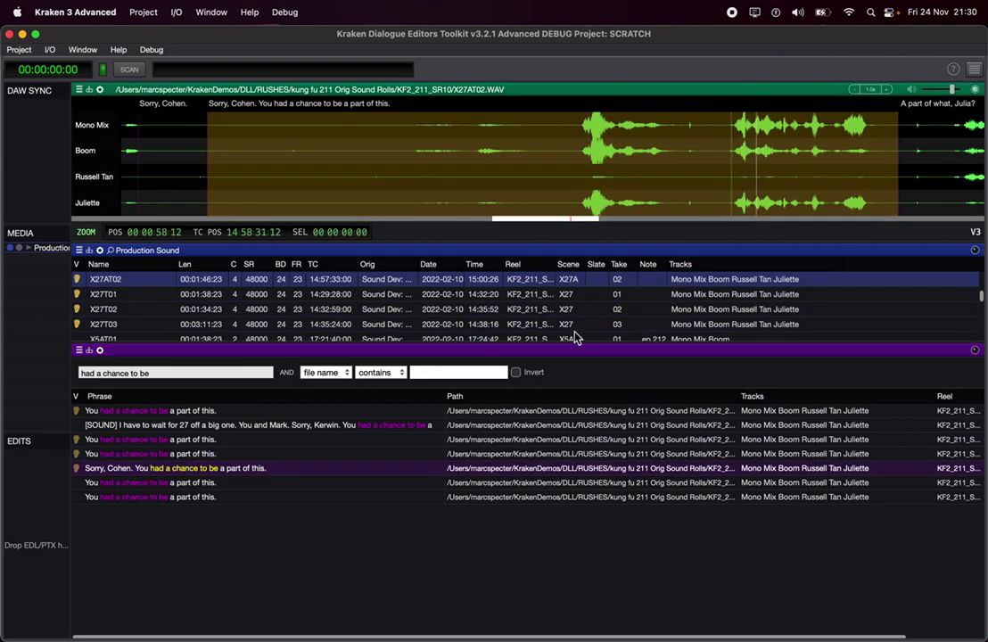
click(210, 485)
click(183, 500)
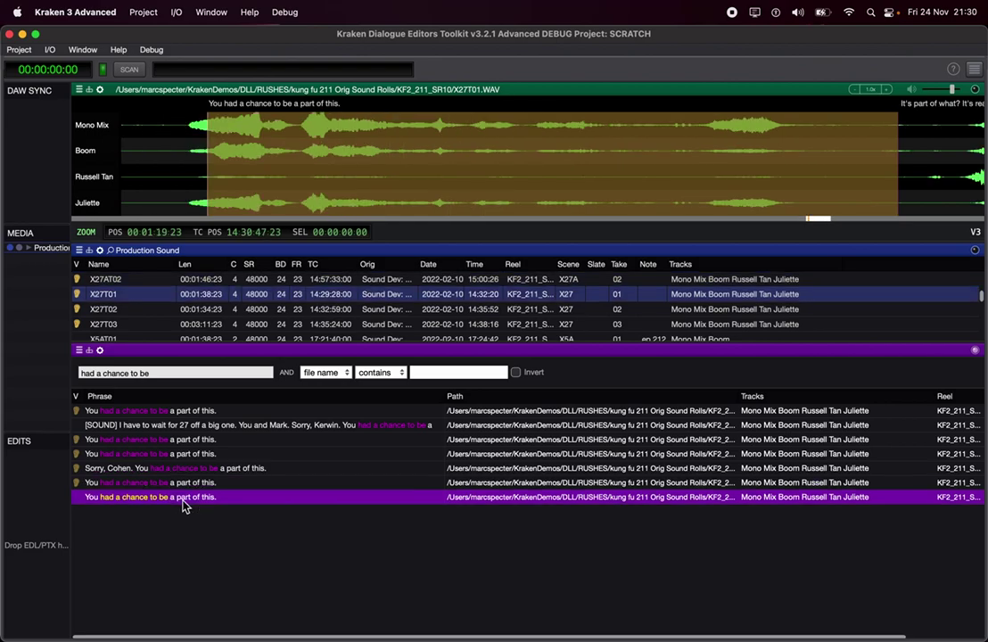